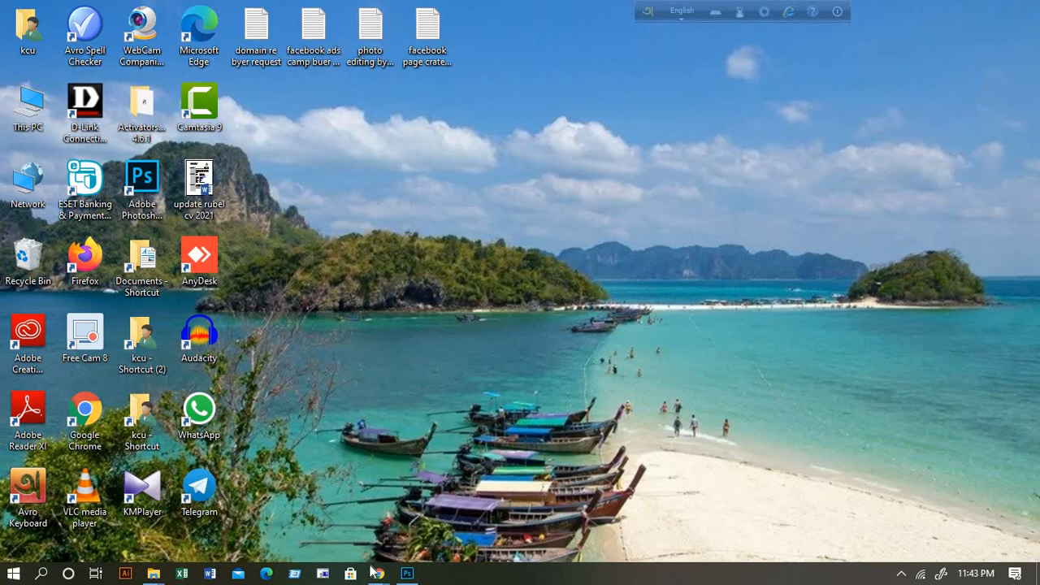
Switch to Photoshop and open the image "right way 00" from the Downloads folder.
{"action": "mouse_move", "coordinate": [414, 578]}
{"action": "left_click", "coordinate": [407, 514]}
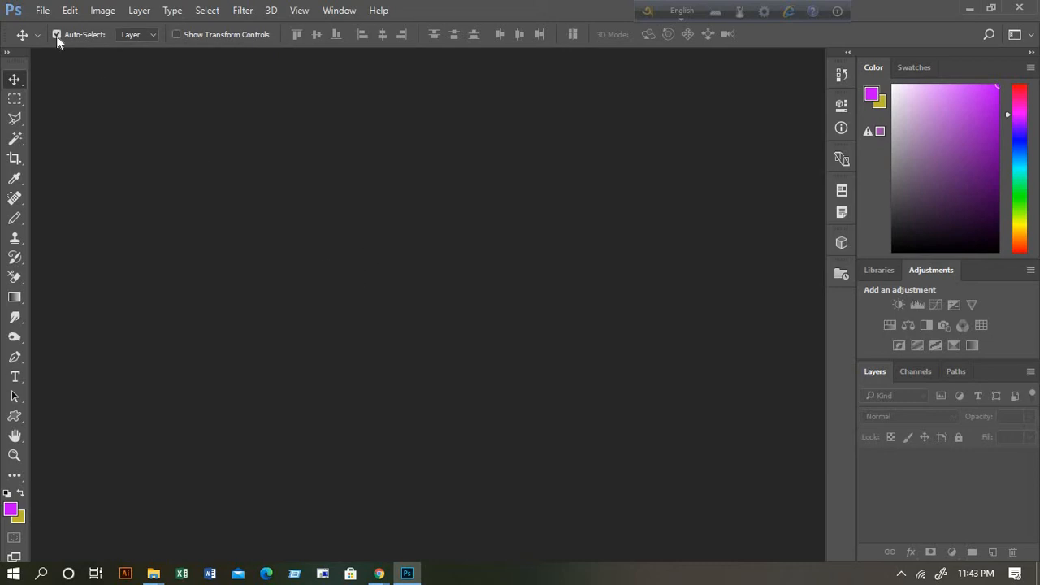
{"action": "left_click", "coordinate": [41, 11]}
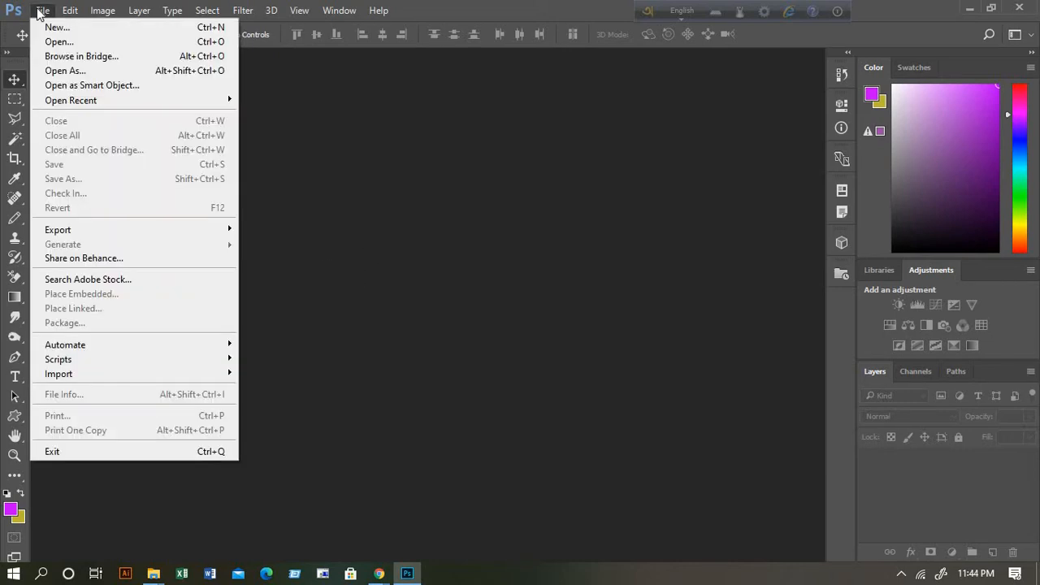
{"action": "left_click", "coordinate": [56, 43]}
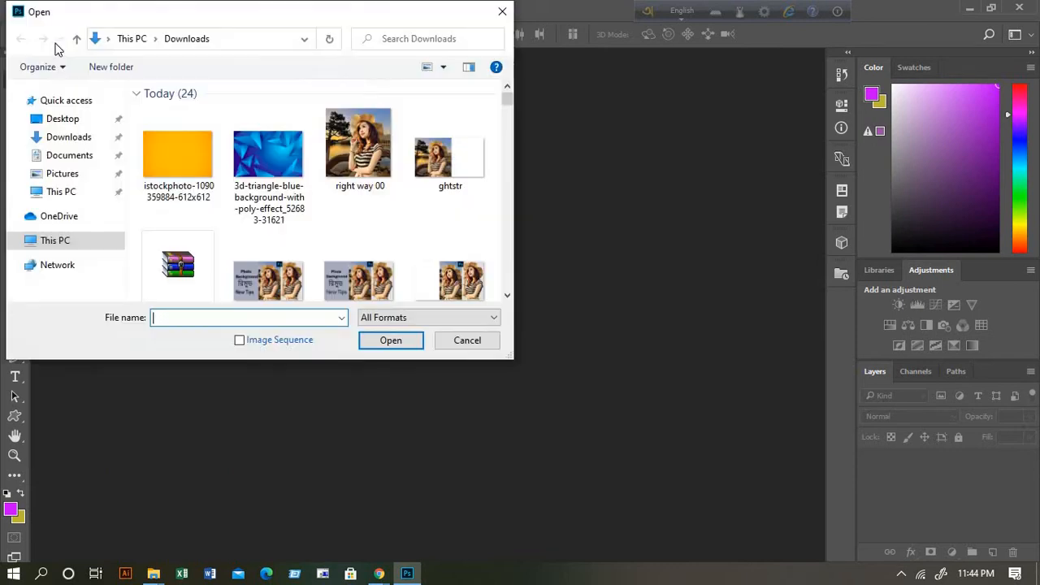
{"action": "left_click", "coordinate": [351, 140]}
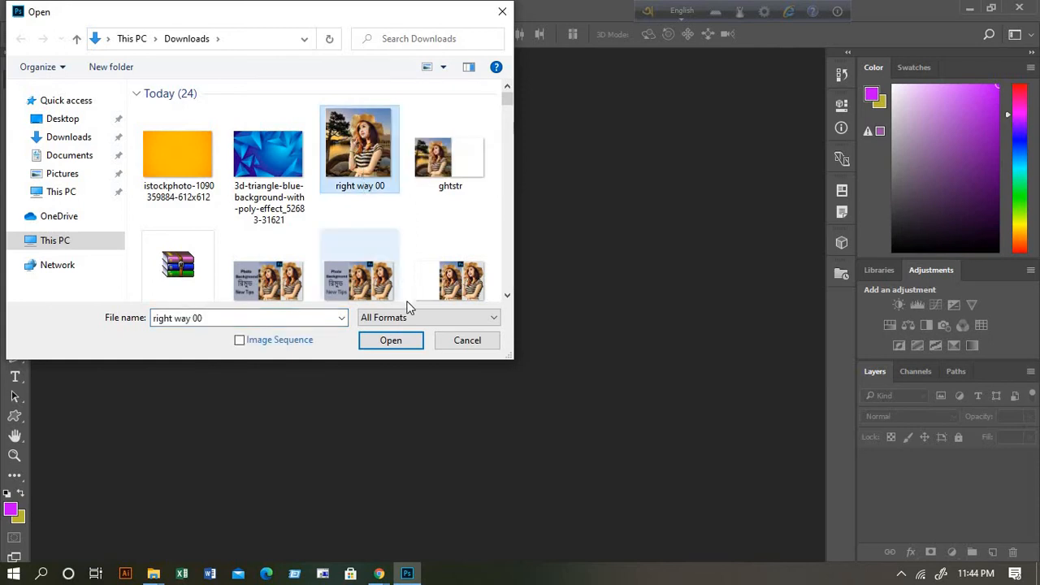
{"action": "left_click", "coordinate": [389, 341]}
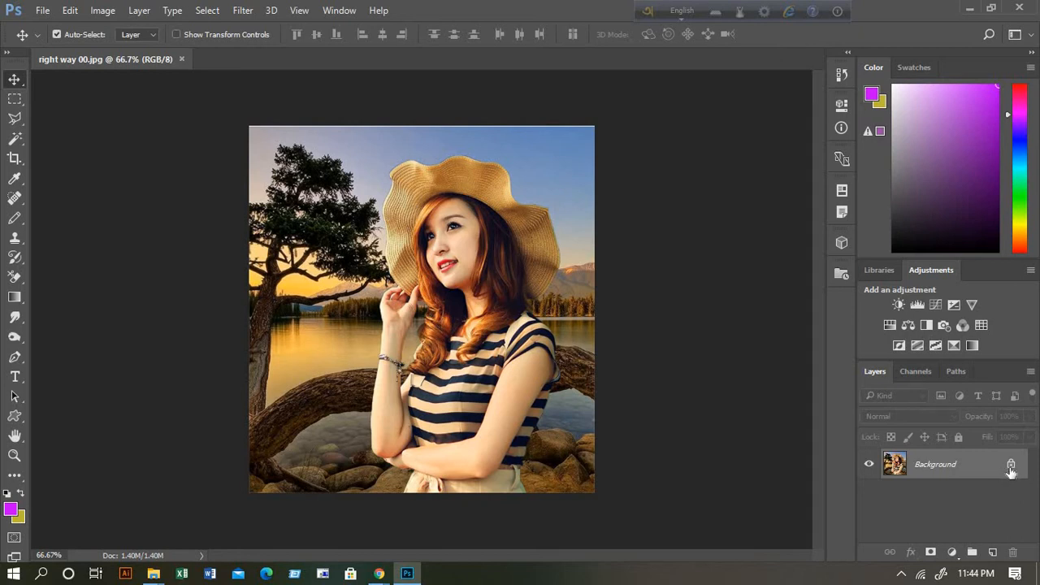
Convert the locked Background into a regular layer, keeping the default layer settings.
{"action": "double_click", "coordinate": [934, 465]}
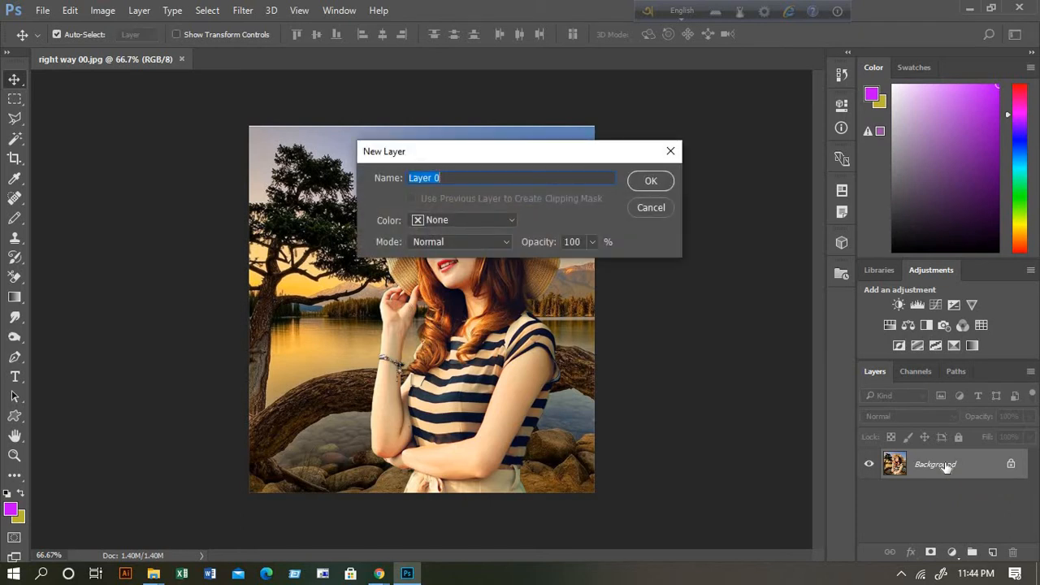
{"action": "left_click", "coordinate": [650, 182]}
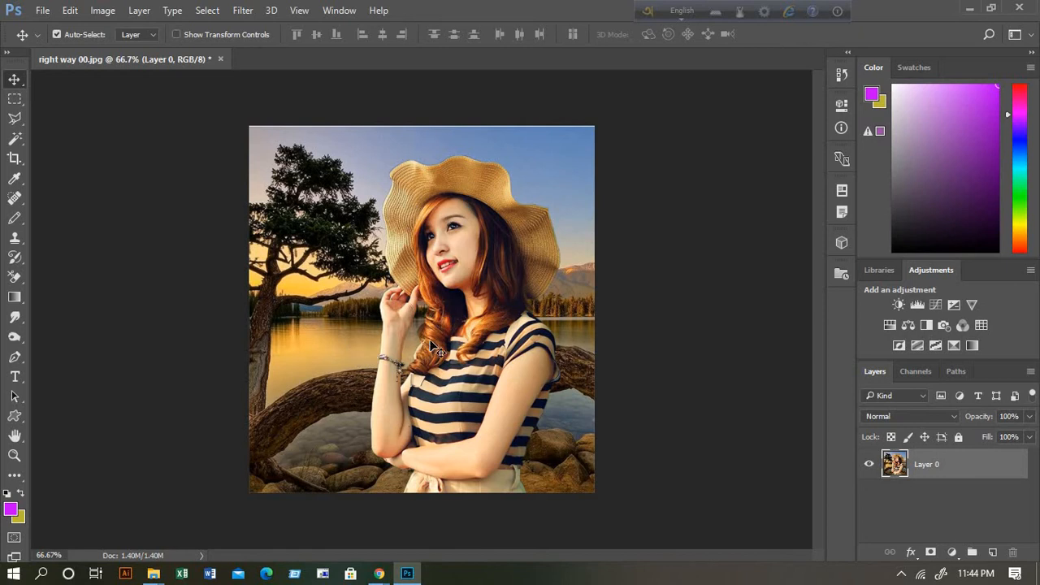
Zoom to 300% on the woman's folded arm and waist at the photo's lower edge, and activate the Pen Tool in Path mode.
{"action": "key", "text": "ctrl"}
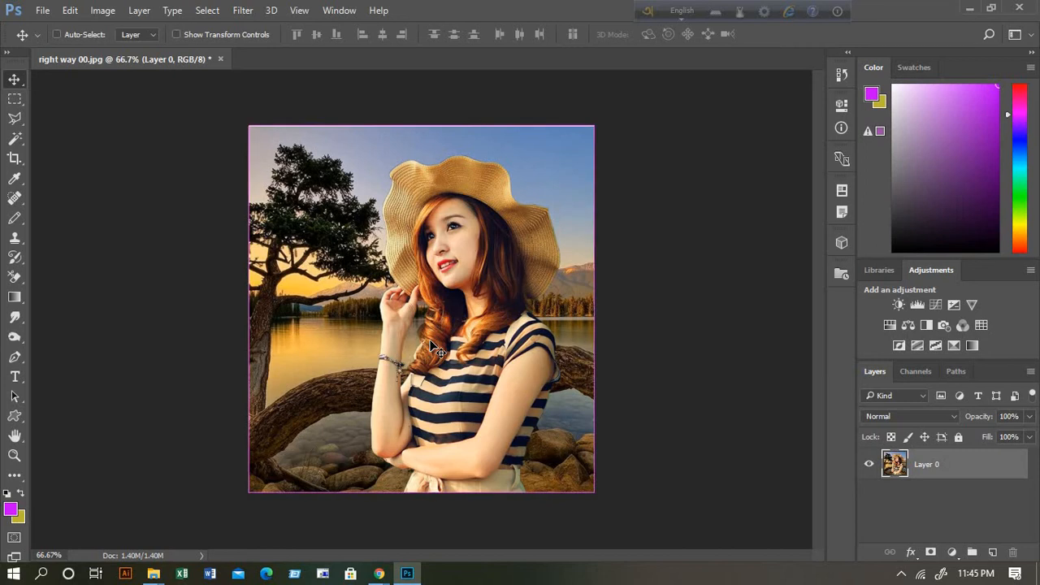
{"action": "scroll", "coordinate": [433, 345], "scroll_direction": "up", "scroll_amount": 2}
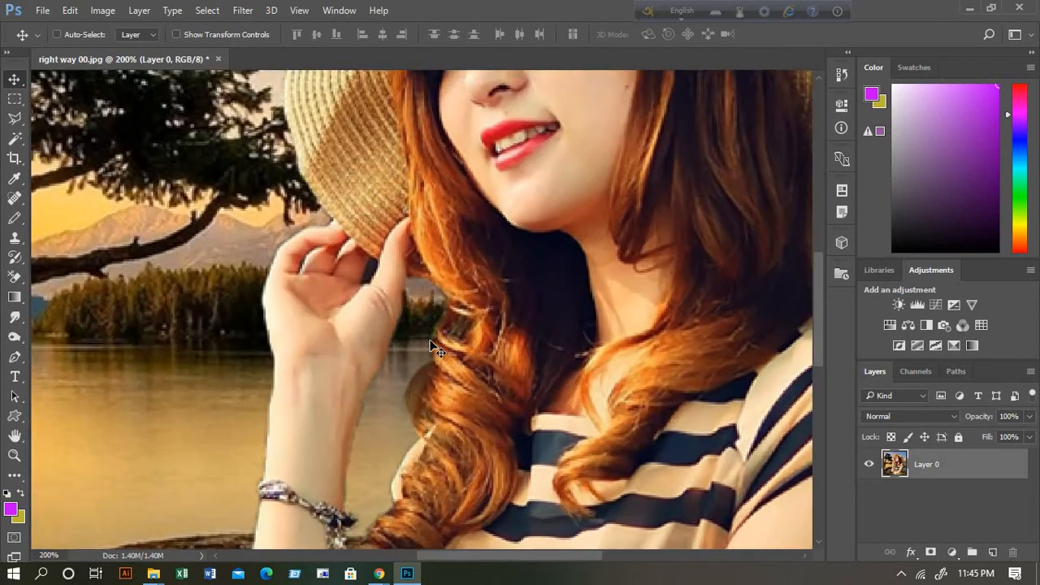
{"action": "scroll", "coordinate": [438, 334], "scroll_direction": "down", "scroll_amount": 7}
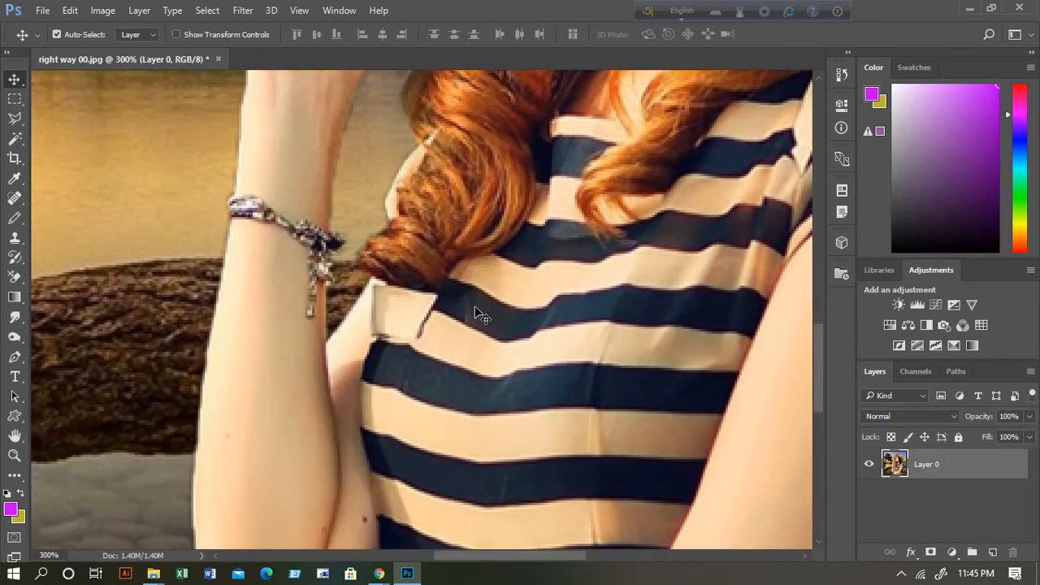
{"action": "scroll", "coordinate": [476, 309], "scroll_direction": "down", "scroll_amount": 5}
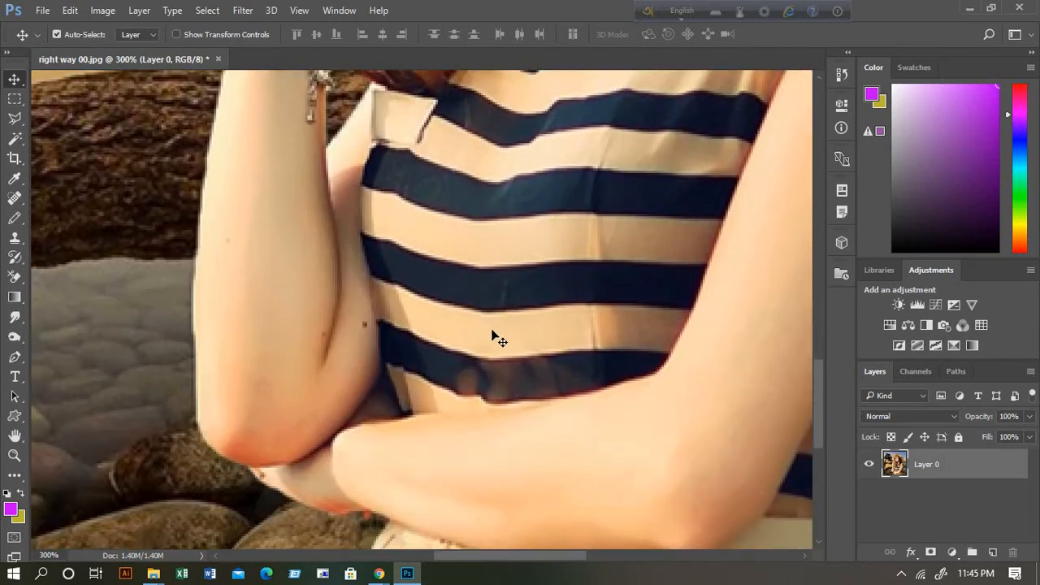
{"action": "scroll", "coordinate": [498, 337], "scroll_direction": "down", "scroll_amount": 3}
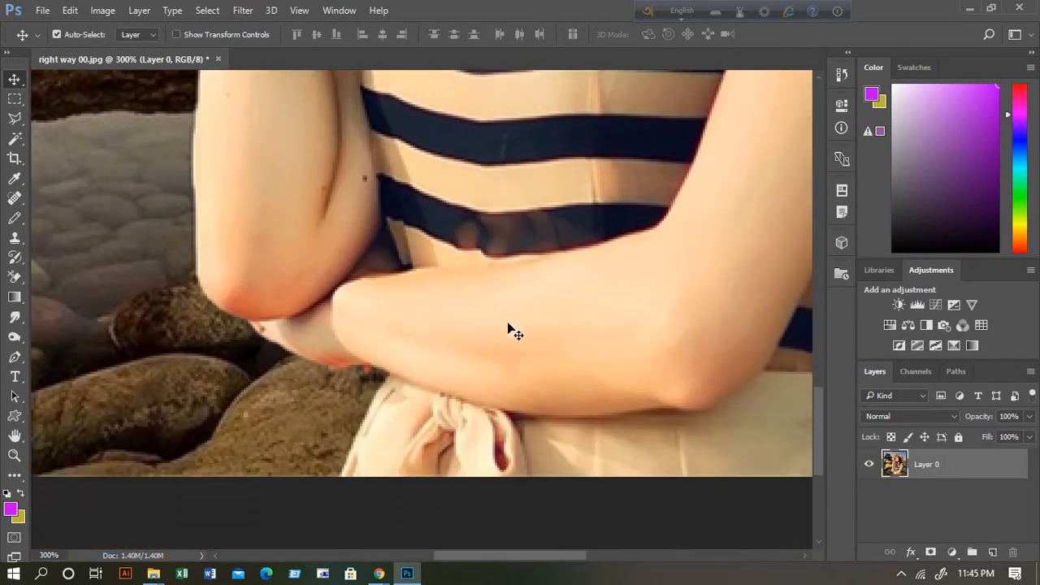
{"action": "scroll", "coordinate": [509, 330], "scroll_direction": "down", "scroll_amount": 1}
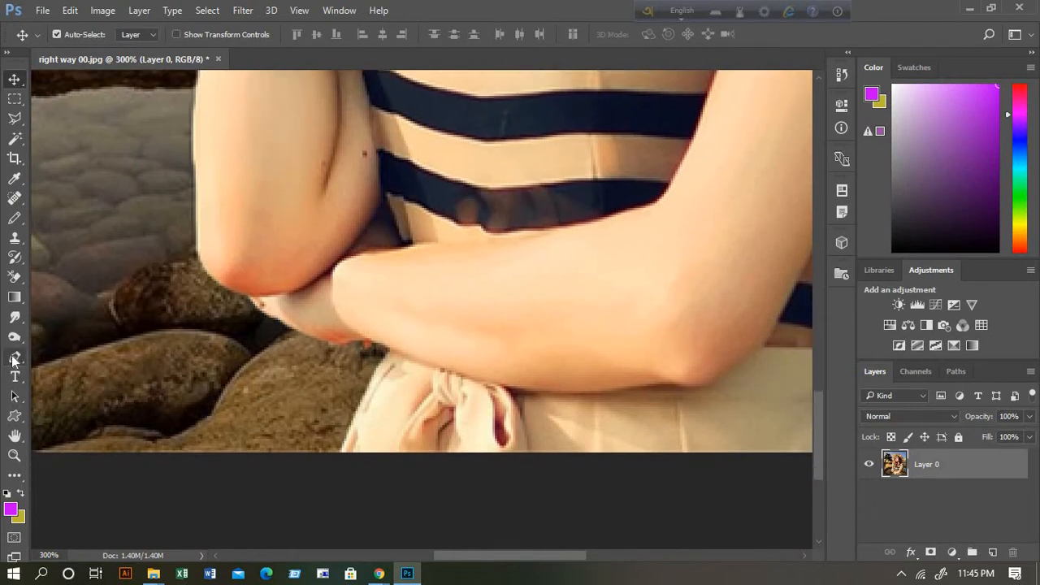
{"action": "left_click", "coordinate": [14, 359]}
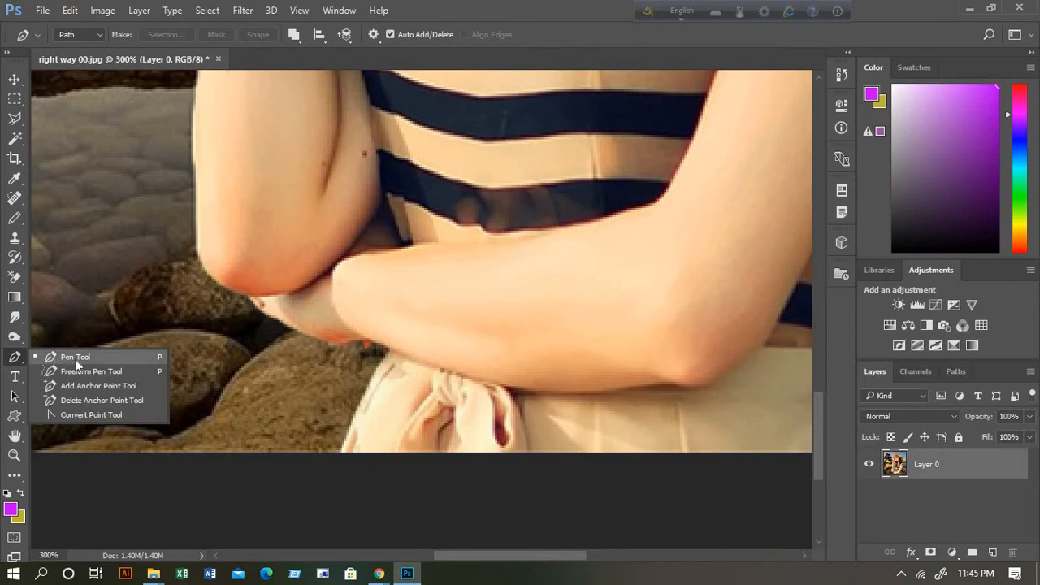
{"action": "left_click", "coordinate": [76, 360]}
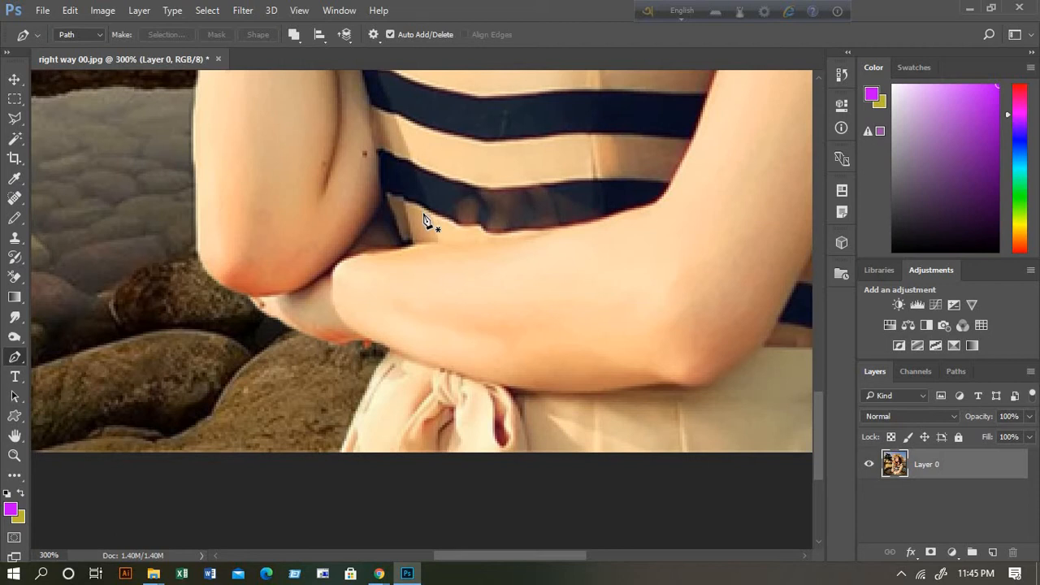
{"action": "left_click", "coordinate": [339, 453]}
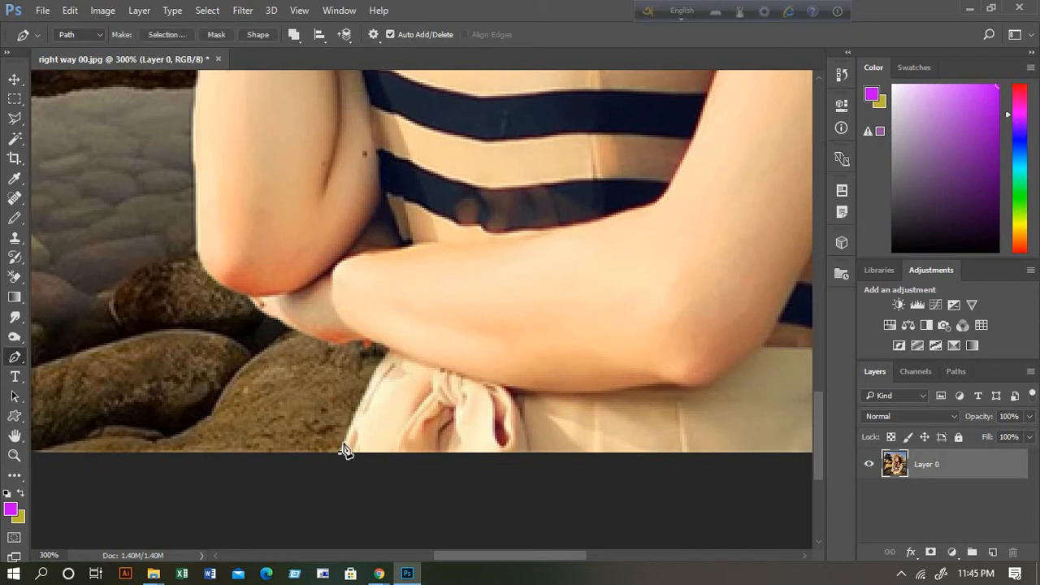
{"action": "left_click", "coordinate": [388, 358]}
{"action": "mouse_move", "coordinate": [408, 347]}
{"action": "left_mouse_down"}
{"action": "mouse_move", "coordinate": [378, 358]}
{"action": "mouse_move", "coordinate": [390, 358]}
{"action": "left_mouse_up"}
{"action": "key", "text": "Return"}
Start a pen path at the photo's bottom edge and trace the waist bow up to the underside of the folded hand.
{"action": "left_click", "coordinate": [343, 451]}
{"action": "left_click_drag", "start_coordinate": [388, 352], "coordinate": [410, 326]}
{"action": "left_click", "coordinate": [389, 352]}
{"action": "left_click", "coordinate": [365, 343]}
{"action": "left_click", "coordinate": [325, 343]}
Continue the pen path from the folded hand around the elbow of the raised arm to the start of its forearm.
{"action": "mouse_move", "coordinate": [253, 304]}
{"action": "left_mouse_down"}
{"action": "mouse_move", "coordinate": [235, 289]}
{"action": "mouse_move", "coordinate": [247, 292]}
{"action": "left_mouse_up"}
{"action": "left_click", "coordinate": [245, 288]}
{"action": "left_click_drag", "start_coordinate": [201, 264], "coordinate": [194, 242]}
{"action": "left_click", "coordinate": [201, 263], "text": "alt"}
{"action": "left_click_drag", "start_coordinate": [197, 197], "coordinate": [196, 135]}
Extend the pen path along the outer edge of the raised forearm up to the bracelet.
{"action": "scroll", "coordinate": [199, 204], "scroll_direction": "up", "scroll_amount": 3}
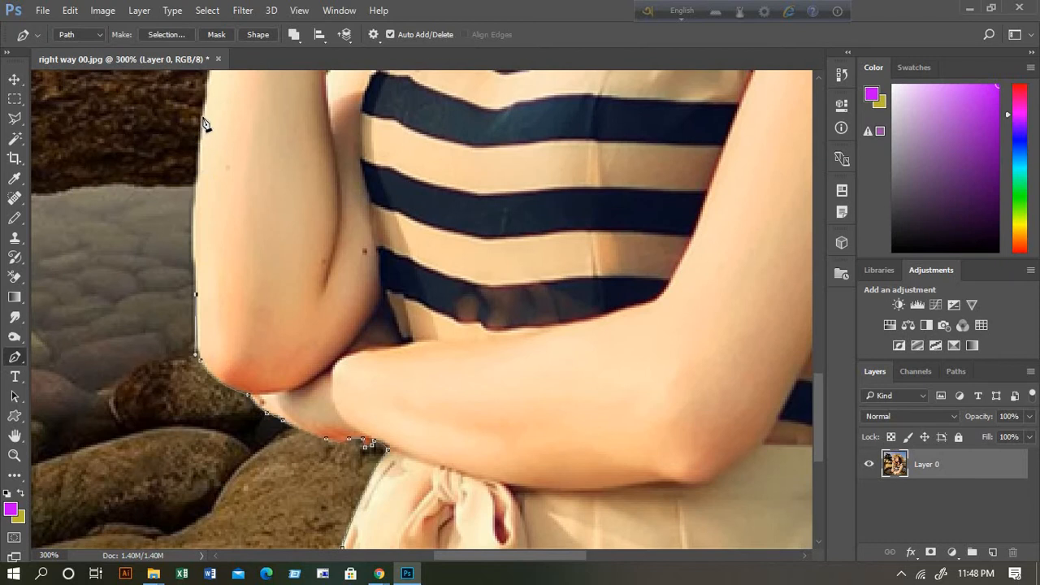
{"action": "left_click_drag", "start_coordinate": [203, 116], "coordinate": [219, 161]}
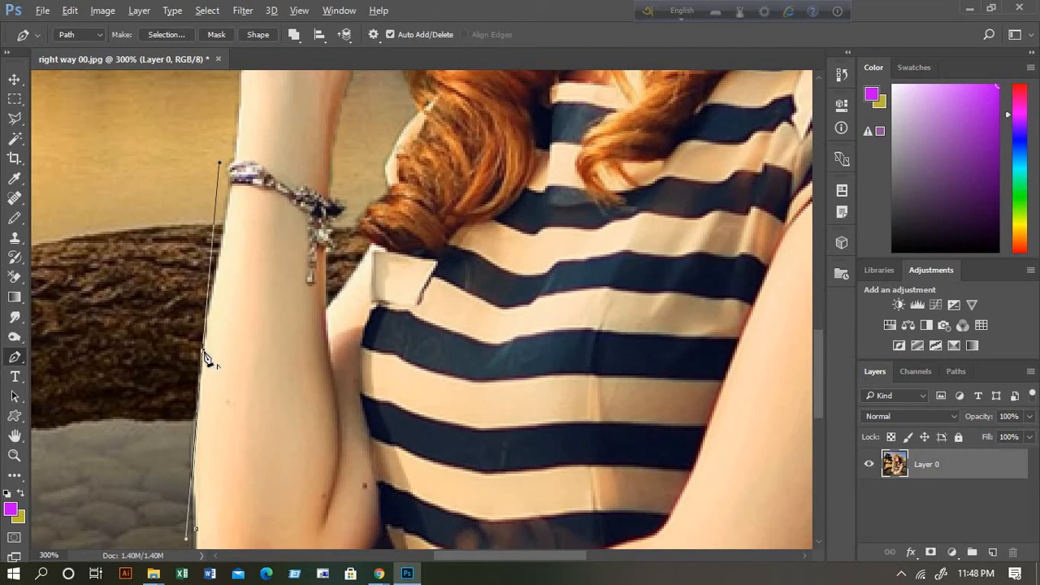
{"action": "key", "text": "ctrl+z"}
{"action": "scroll", "coordinate": [234, 359], "scroll_direction": "up", "scroll_amount": 2}
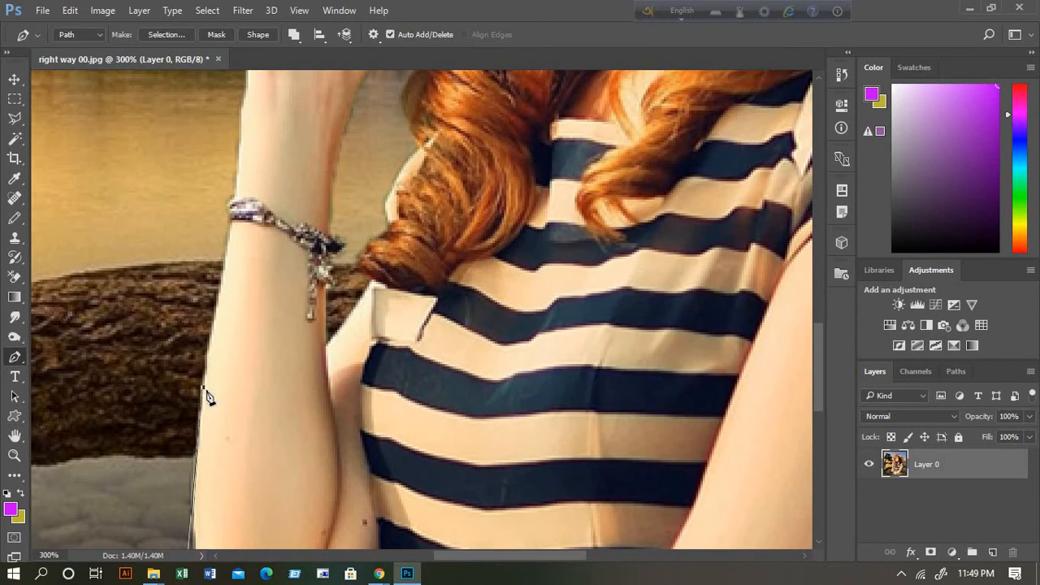
{"action": "scroll", "coordinate": [205, 397], "scroll_direction": "up", "scroll_amount": 2}
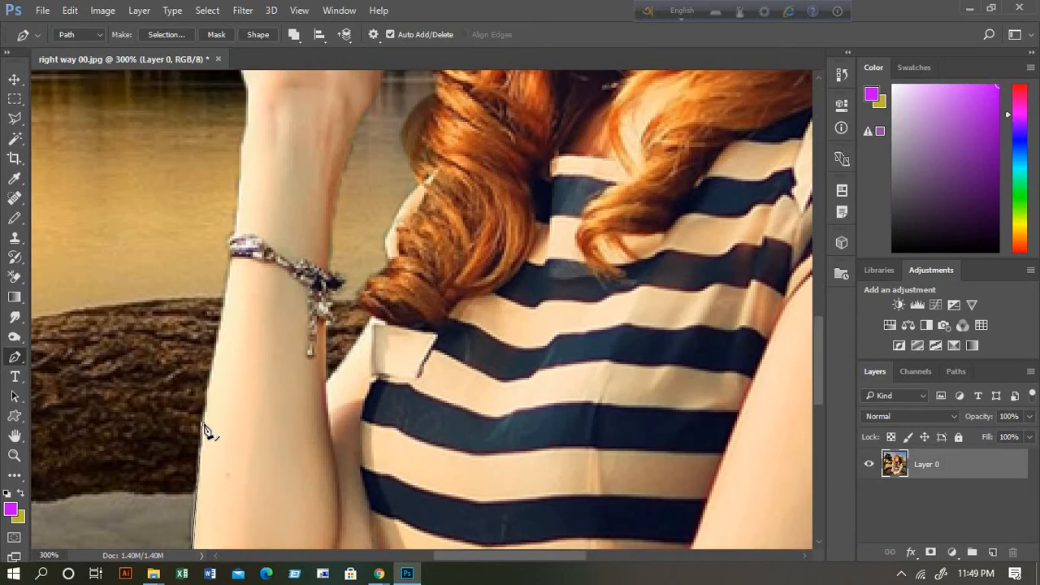
{"action": "left_click", "coordinate": [204, 428]}
{"action": "left_click_drag", "start_coordinate": [232, 259], "coordinate": [254, 139]}
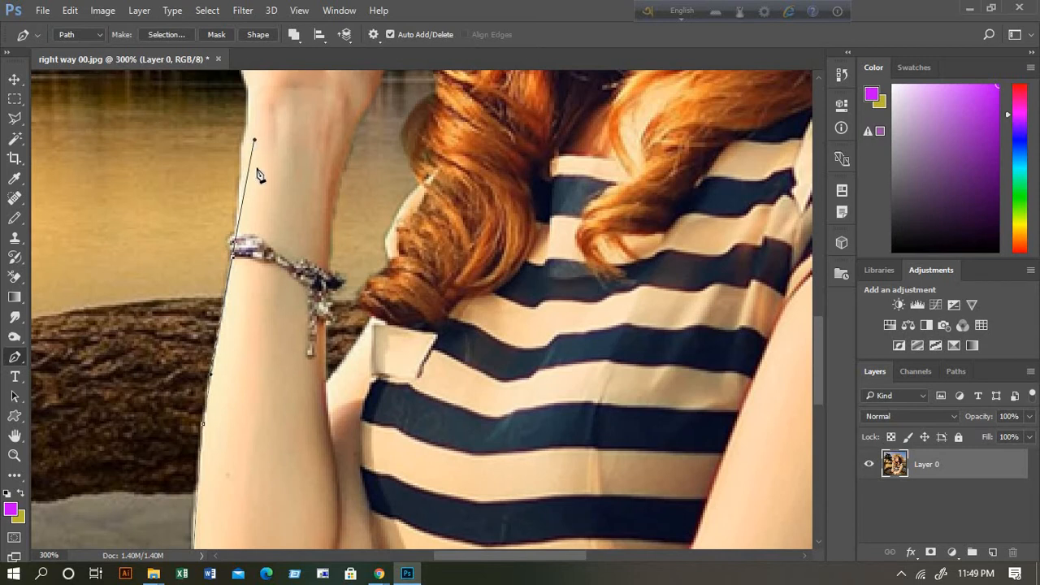
{"action": "left_click", "coordinate": [233, 258]}
Trace the pen path around the outer edge of the bracelet and up the wrist.
{"action": "left_click_drag", "start_coordinate": [234, 232], "coordinate": [247, 224]}
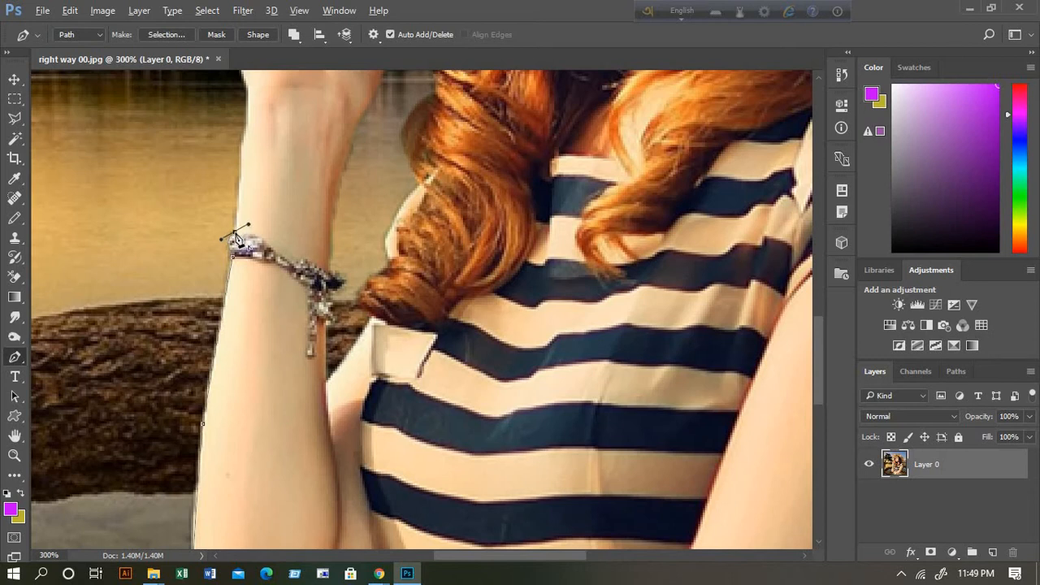
{"action": "left_click", "coordinate": [235, 234], "text": "alt"}
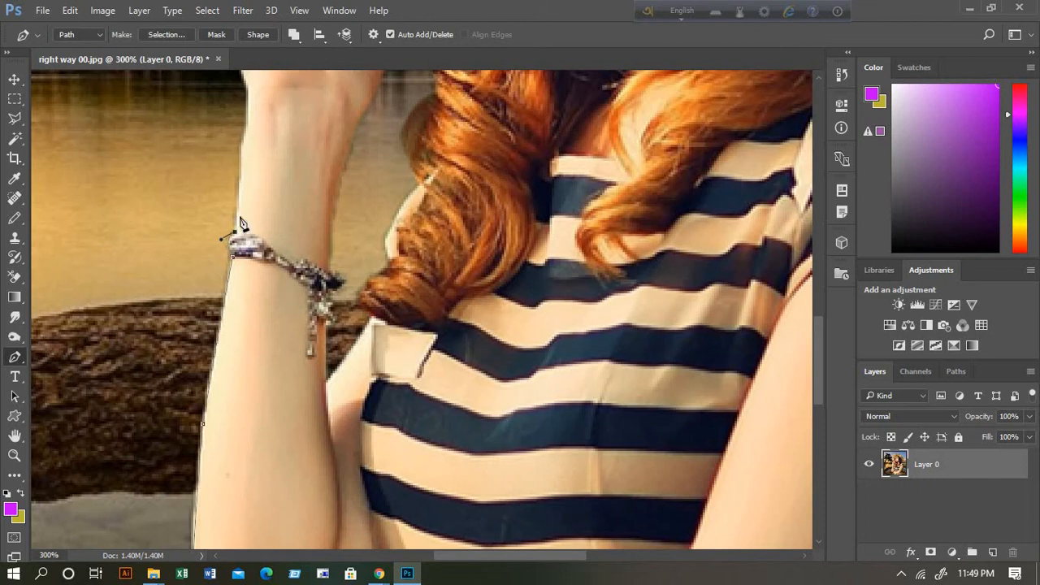
{"action": "left_click", "coordinate": [242, 144]}
{"action": "left_click_drag", "start_coordinate": [242, 143], "coordinate": [245, 152]}
{"action": "scroll", "coordinate": [252, 197], "scroll_direction": "up", "scroll_amount": 2}
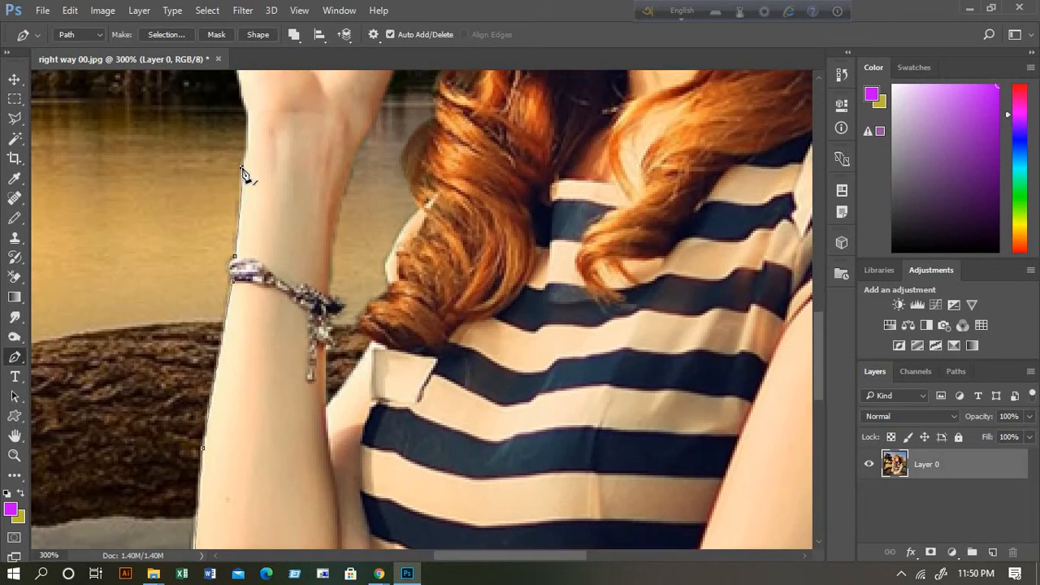
{"action": "scroll", "coordinate": [244, 174], "scroll_direction": "up", "scroll_amount": 2}
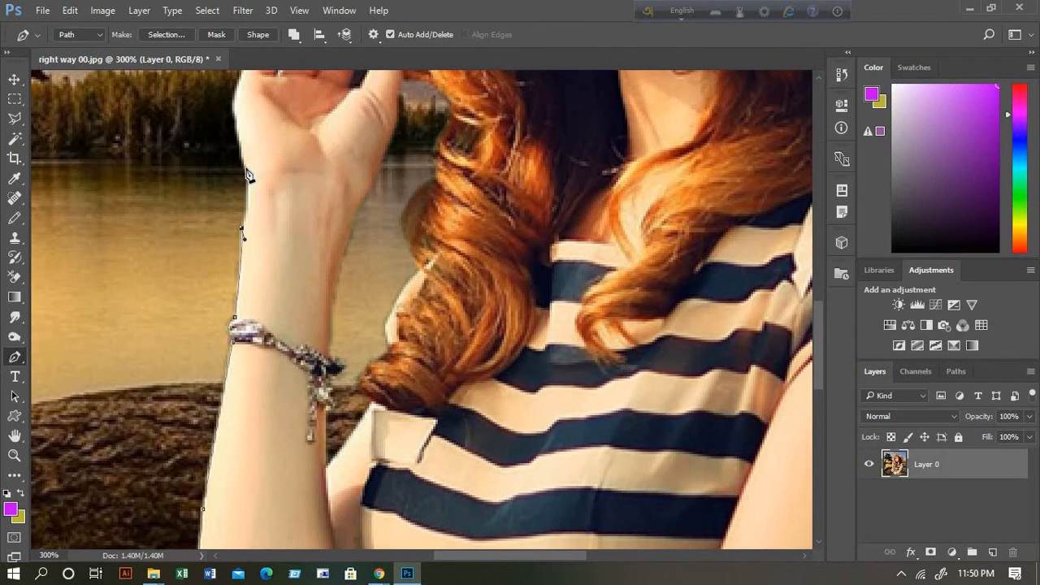
Continue the pen path from the wrist along the outer edge of the palm with curved anchor points.
{"action": "left_click_drag", "start_coordinate": [246, 166], "coordinate": [240, 132]}
{"action": "scroll", "coordinate": [269, 204], "scroll_direction": "up", "scroll_amount": 1}
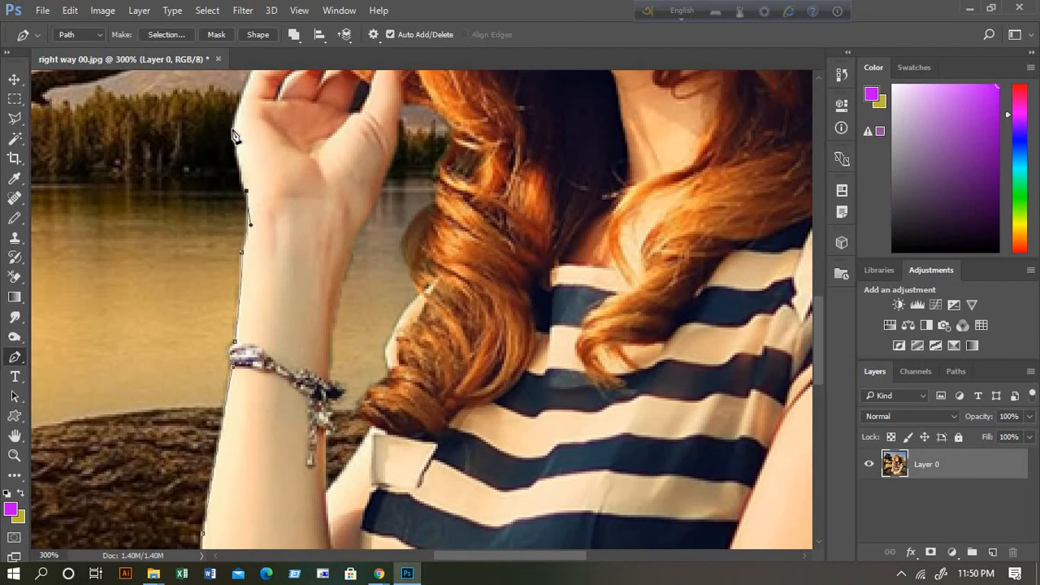
{"action": "left_click_drag", "start_coordinate": [232, 130], "coordinate": [224, 76]}
{"action": "scroll", "coordinate": [268, 174], "scroll_direction": "up", "scroll_amount": 3}
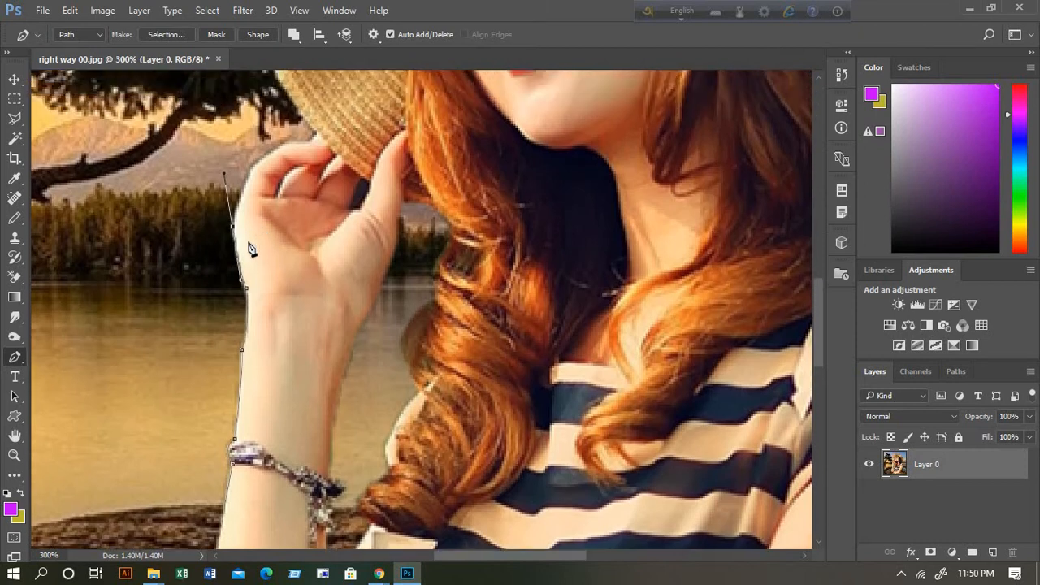
{"action": "scroll", "coordinate": [251, 248], "scroll_direction": "up", "scroll_amount": 1}
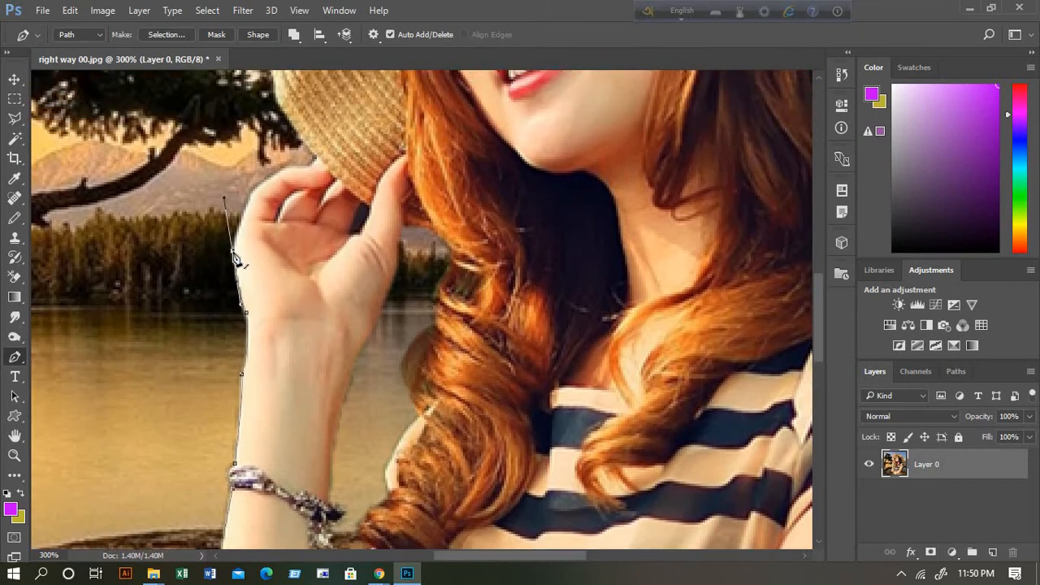
{"action": "left_click", "coordinate": [234, 253]}
Trace the pen path over the raised index finger to where it meets the hat brim.
{"action": "left_click_drag", "start_coordinate": [252, 200], "coordinate": [260, 187]}
{"action": "left_click", "coordinate": [251, 200], "text": "alt"}
{"action": "left_click_drag", "start_coordinate": [267, 181], "coordinate": [291, 164]}
{"action": "scroll", "coordinate": [289, 215], "scroll_direction": "up", "scroll_amount": 2}
{"action": "scroll", "coordinate": [285, 236], "scroll_direction": "up", "scroll_amount": 2}
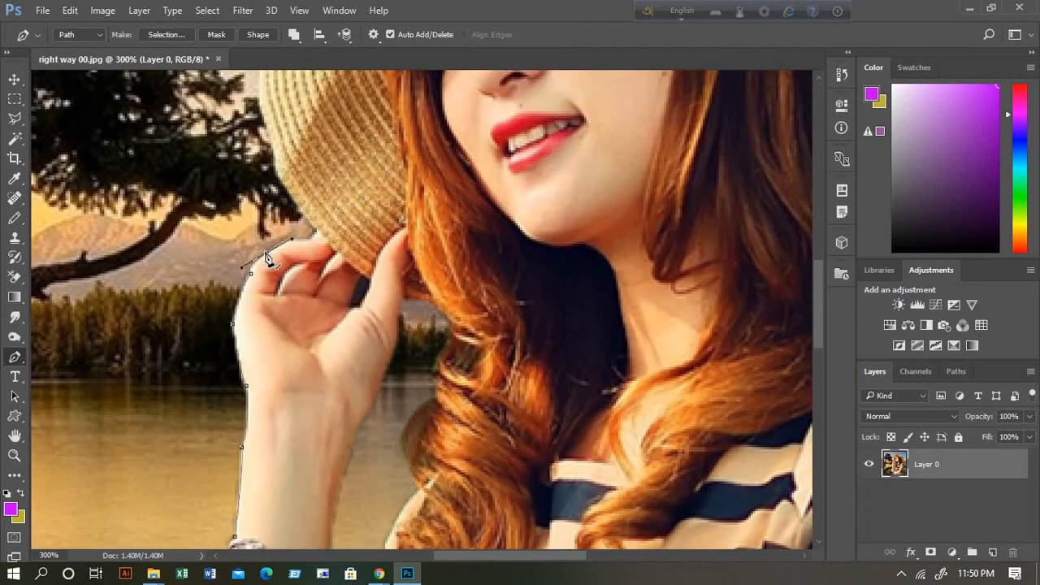
{"action": "left_click", "coordinate": [268, 253]}
{"action": "left_click", "coordinate": [283, 242]}
{"action": "left_click", "coordinate": [310, 241]}
Trace the lower part of the straw hat's brim from the fingertips up to its first outward curve.
{"action": "scroll", "coordinate": [297, 226], "scroll_direction": "up", "scroll_amount": 2}
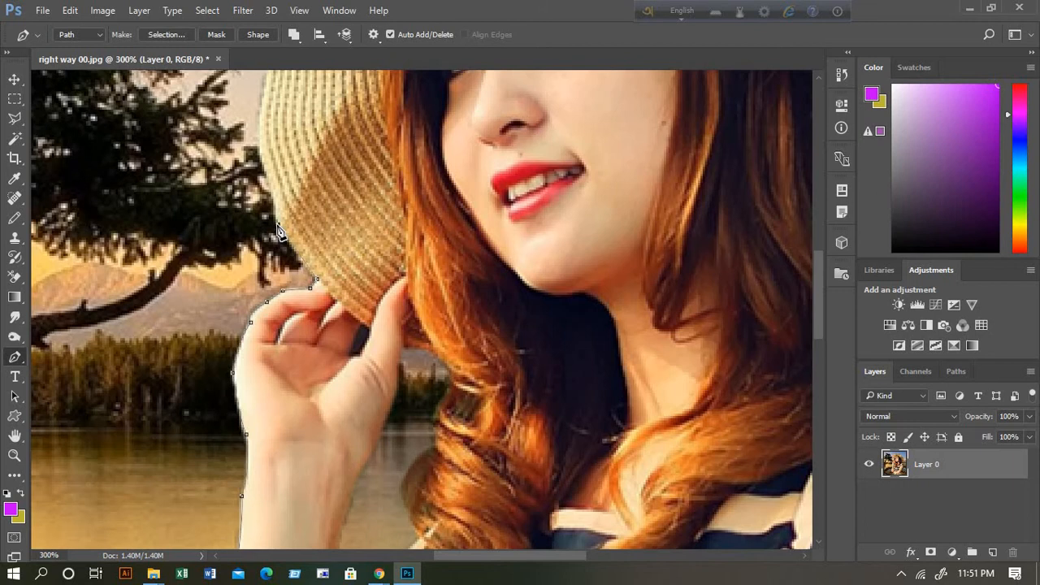
{"action": "left_click", "coordinate": [280, 234]}
{"action": "scroll", "coordinate": [281, 241], "scroll_direction": "up", "scroll_amount": 1}
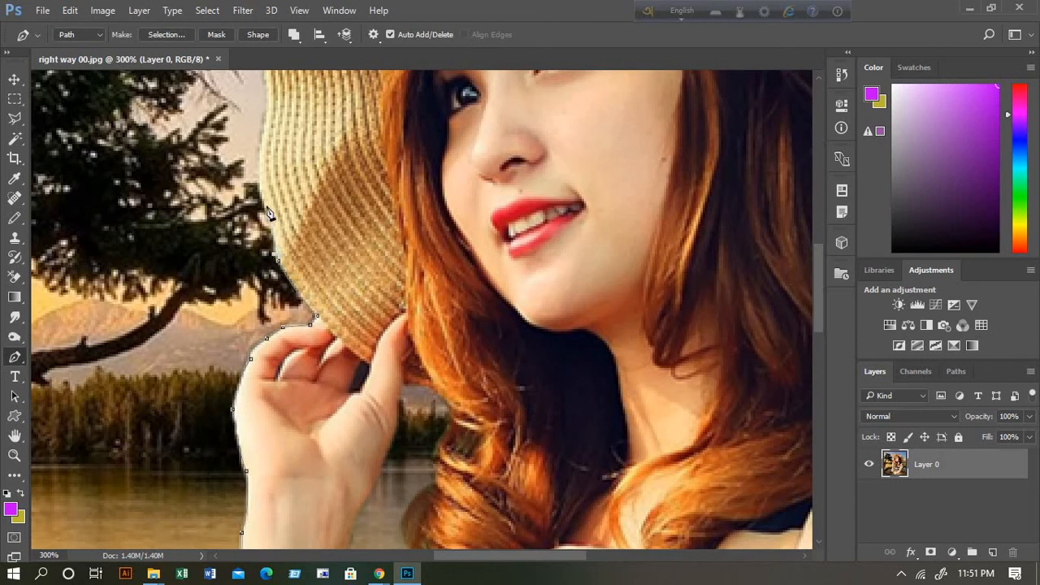
{"action": "left_click_drag", "start_coordinate": [260, 200], "coordinate": [248, 159]}
{"action": "left_click_drag", "start_coordinate": [260, 199], "coordinate": [260, 271]}
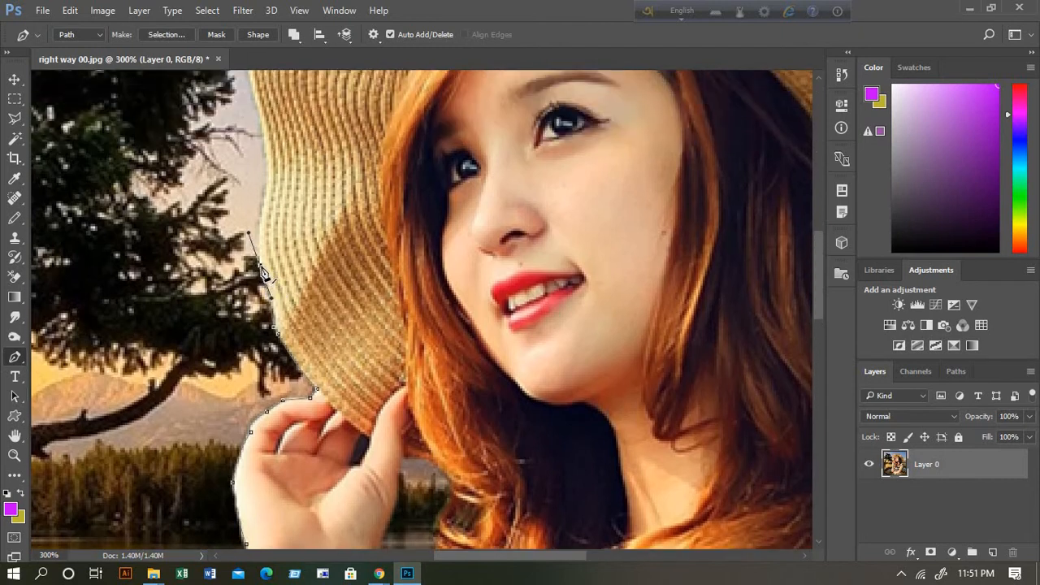
{"action": "left_click", "coordinate": [261, 265], "text": "alt"}
Continue the pen path up the left edge of the straw hat's brim through its next inward and outward curves.
{"action": "left_click_drag", "start_coordinate": [269, 176], "coordinate": [281, 130]}
{"action": "scroll", "coordinate": [302, 226], "scroll_direction": "up", "scroll_amount": 3}
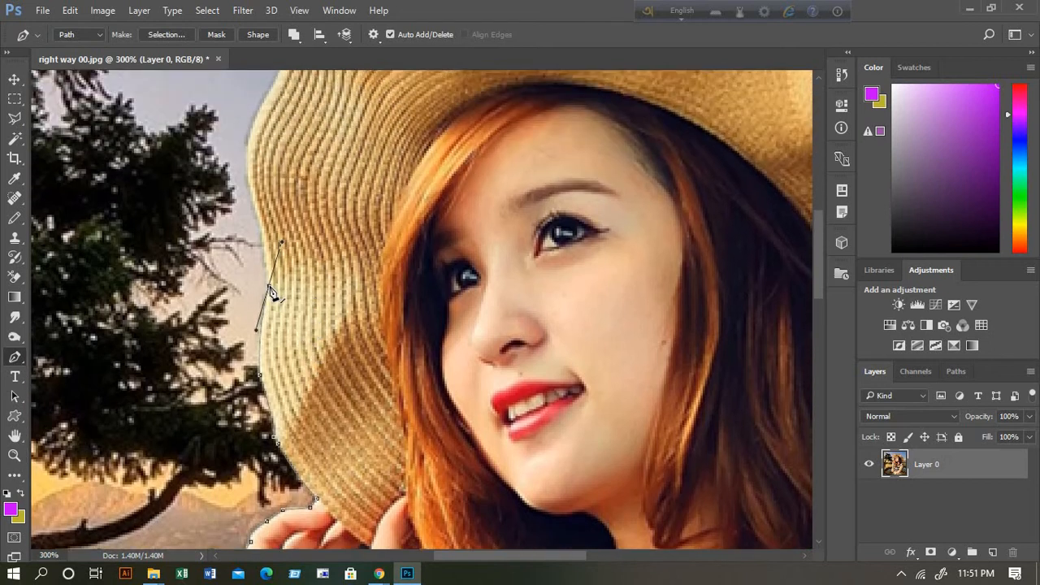
{"action": "left_click", "coordinate": [270, 288], "text": "alt"}
{"action": "left_click_drag", "start_coordinate": [250, 173], "coordinate": [236, 137]}
{"action": "scroll", "coordinate": [267, 226], "scroll_direction": "up", "scroll_amount": 3}
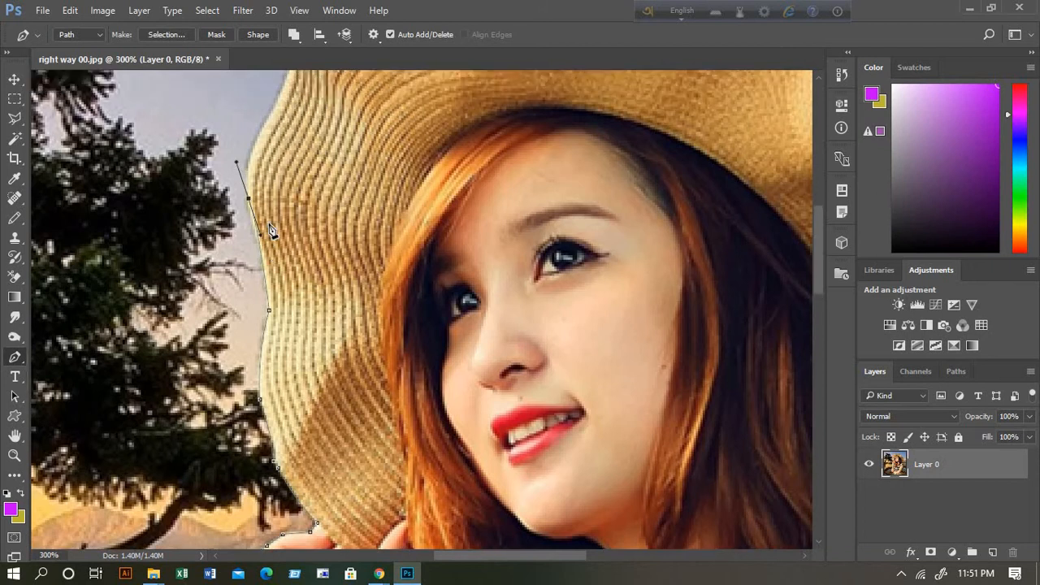
{"action": "scroll", "coordinate": [271, 260], "scroll_direction": "up", "scroll_amount": 1}
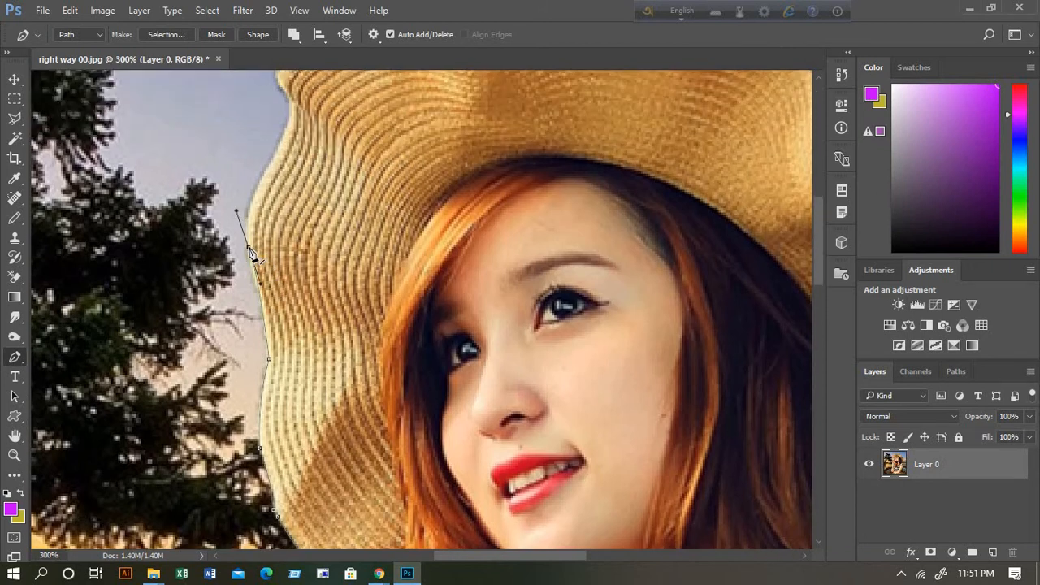
{"action": "left_click", "coordinate": [250, 249]}
Trace the brim's upper left edge through the small notch and around the rounded corner.
{"action": "left_click_drag", "start_coordinate": [271, 162], "coordinate": [302, 123]}
{"action": "scroll", "coordinate": [347, 266], "scroll_direction": "up", "scroll_amount": 3}
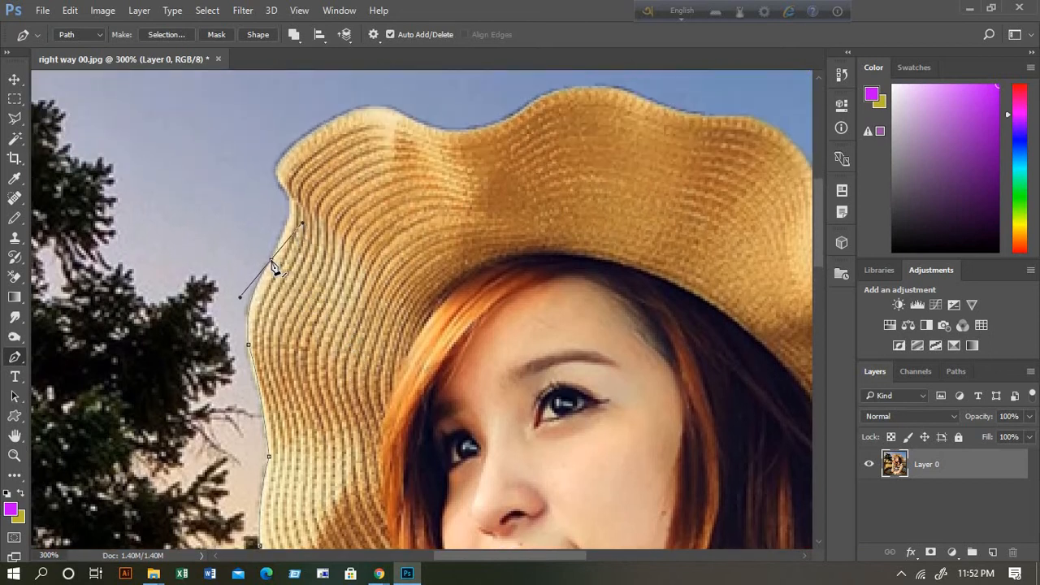
{"action": "left_click", "coordinate": [272, 261], "text": "alt"}
{"action": "left_click_drag", "start_coordinate": [287, 193], "coordinate": [280, 165]}
{"action": "scroll", "coordinate": [327, 257], "scroll_direction": "up", "scroll_amount": 1}
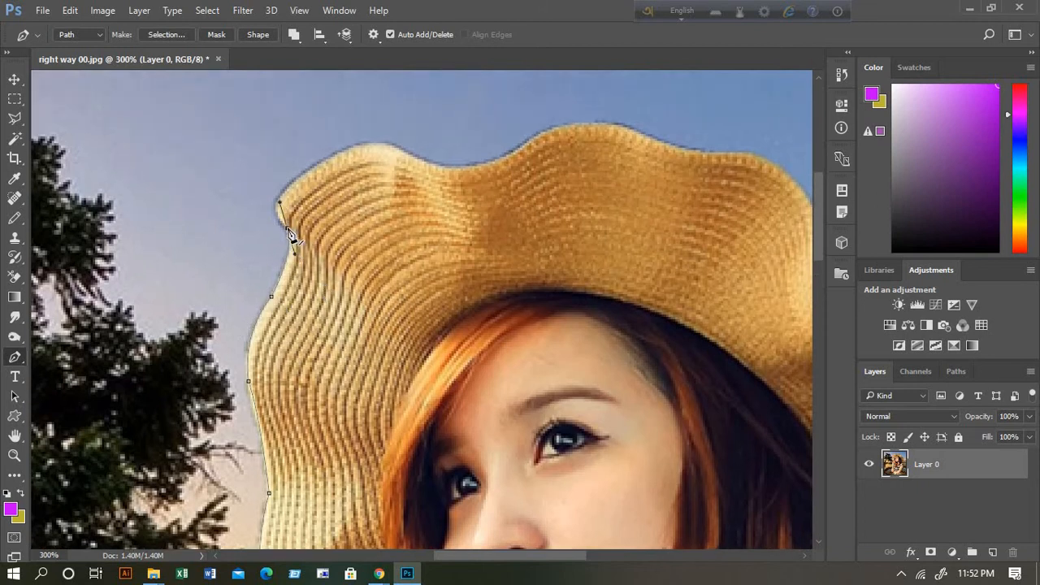
{"action": "left_click", "coordinate": [288, 228], "text": "alt"}
{"action": "left_click_drag", "start_coordinate": [302, 174], "coordinate": [308, 170]}
{"action": "scroll", "coordinate": [330, 247], "scroll_direction": "up", "scroll_amount": 2}
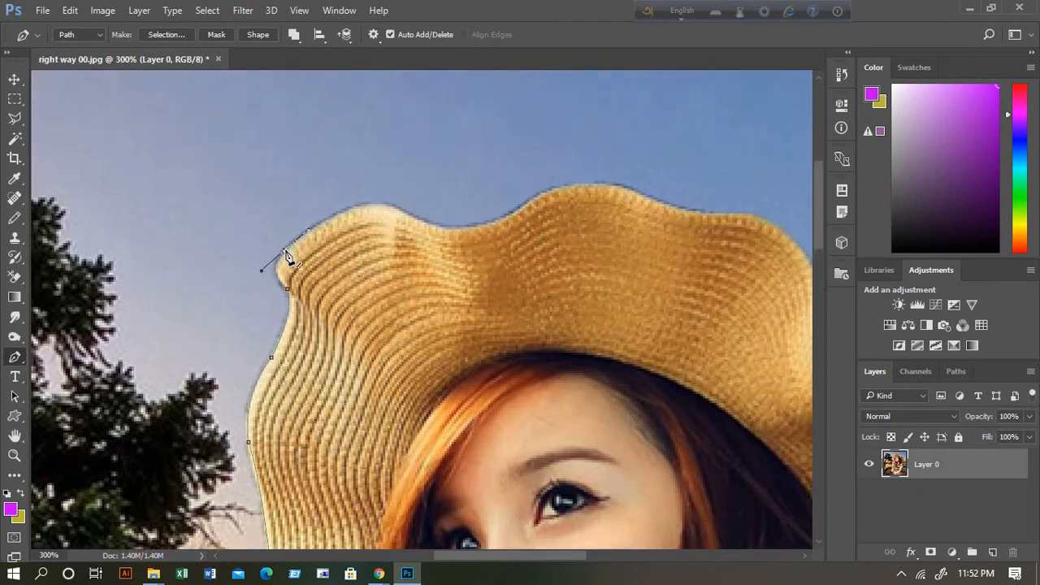
{"action": "left_click", "coordinate": [285, 251], "text": "alt"}
Trace the top of the brim over its first crest, through the dip and up to the second crest.
{"action": "left_click_drag", "start_coordinate": [365, 205], "coordinate": [416, 192]}
{"action": "left_click", "coordinate": [365, 205], "text": "alt"}
{"action": "left_click", "coordinate": [388, 205]}
{"action": "left_click_drag", "start_coordinate": [508, 214], "coordinate": [508, 214]}
{"action": "left_click_drag", "start_coordinate": [548, 191], "coordinate": [598, 156]}
{"action": "left_click", "coordinate": [548, 192], "text": "alt"}
Continue the pen path over the brim's second crest and around its upper right curve.
{"action": "left_click_drag", "start_coordinate": [642, 195], "coordinate": [702, 199]}
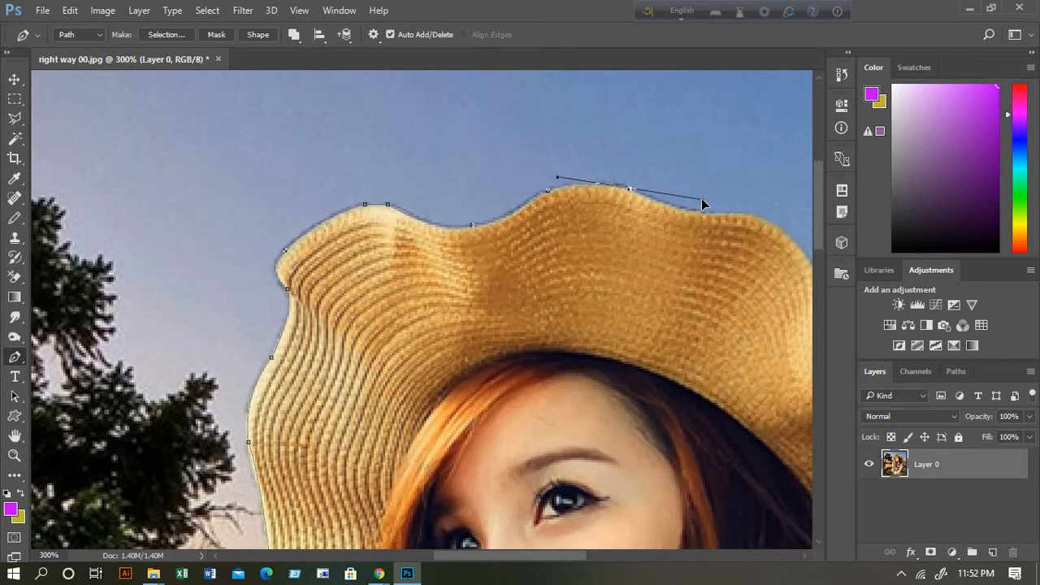
{"action": "left_click", "coordinate": [631, 191]}
{"action": "left_click_drag", "start_coordinate": [716, 213], "coordinate": [748, 214]}
{"action": "scroll", "coordinate": [755, 248], "scroll_direction": "down", "scroll_amount": 2}
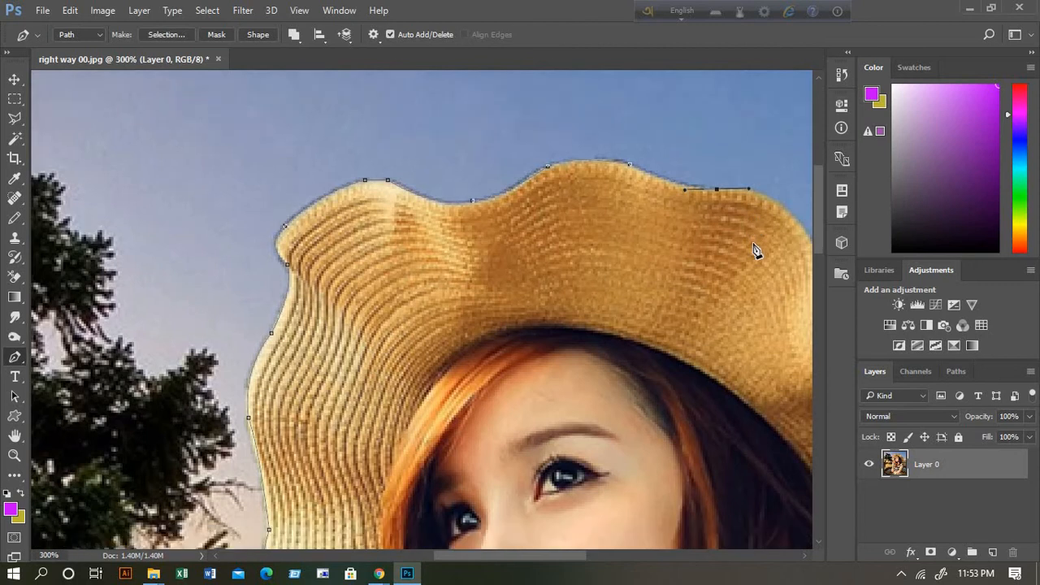
{"action": "left_click", "coordinate": [717, 178], "text": "alt"}
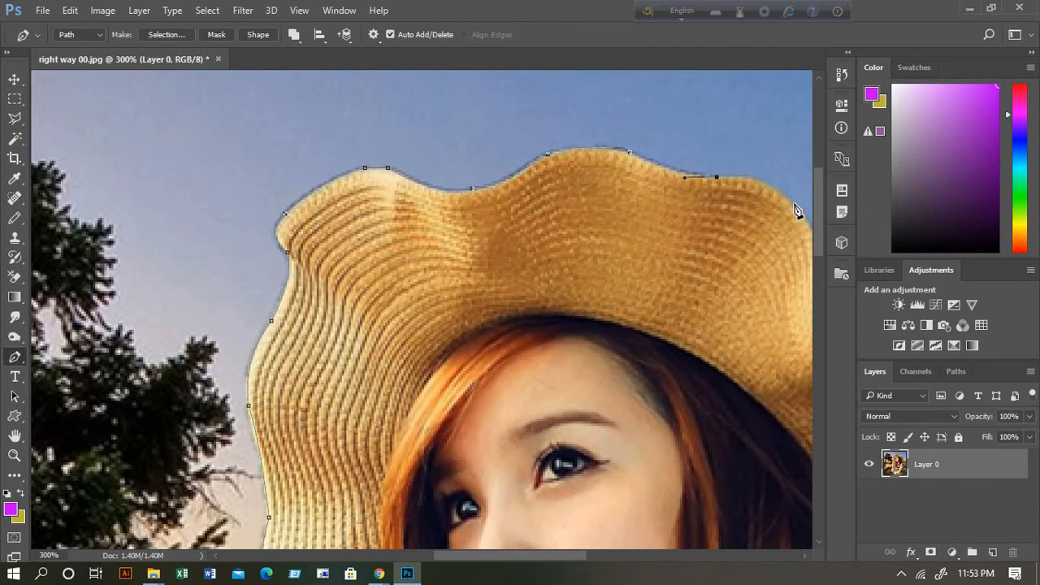
{"action": "left_click_drag", "start_coordinate": [803, 218], "coordinate": [815, 232]}
{"action": "left_click_drag", "start_coordinate": [796, 248], "coordinate": [791, 243]}
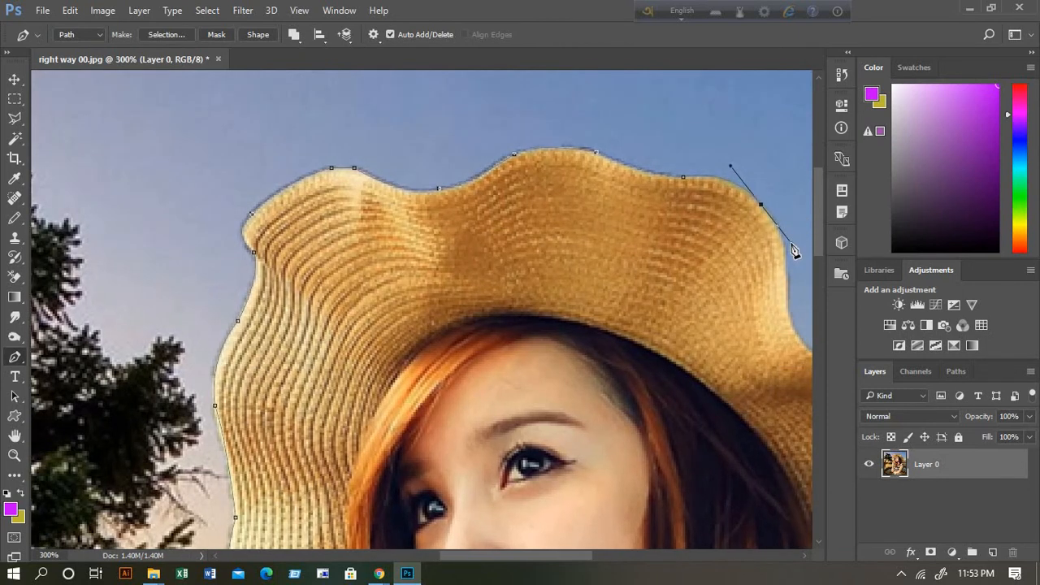
Trace the brim's right side down from the upper curve into the inward bend with curved anchor points.
{"action": "left_click", "coordinate": [13, 438]}
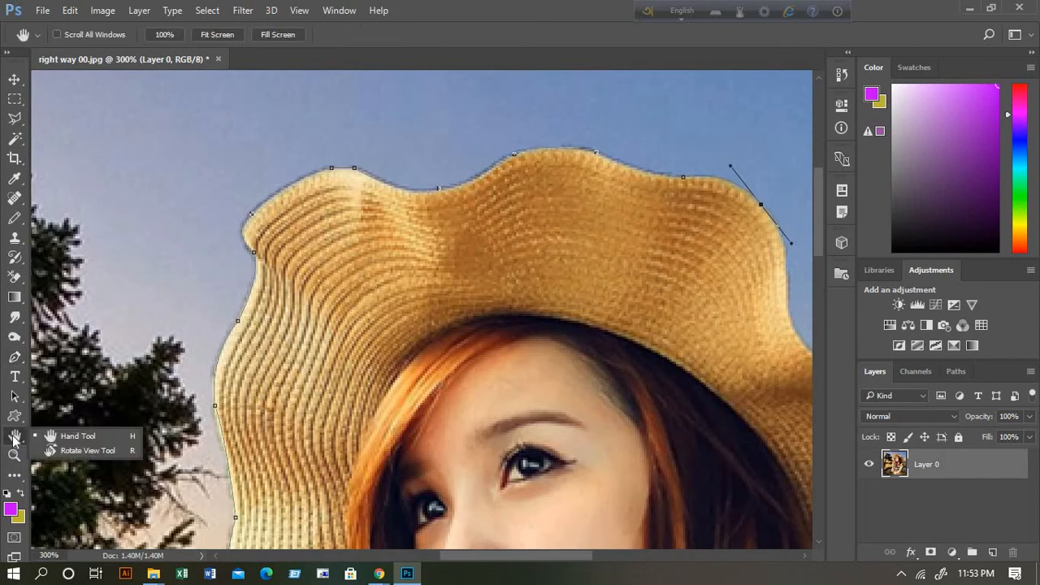
{"action": "left_click", "coordinate": [71, 442]}
{"action": "left_click_drag", "start_coordinate": [495, 379], "coordinate": [160, 360]}
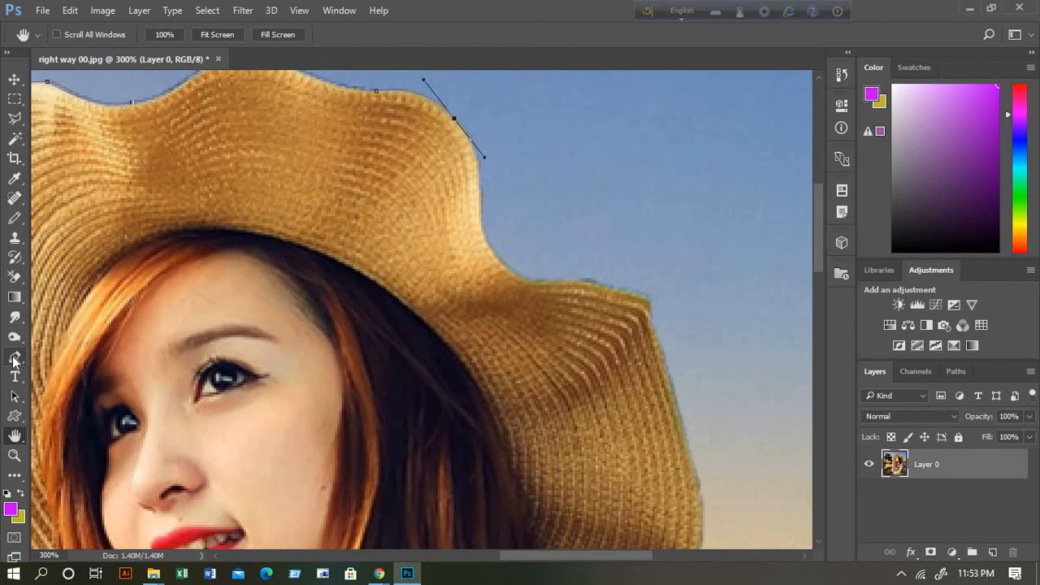
{"action": "left_click_drag", "start_coordinate": [14, 360], "coordinate": [63, 358]}
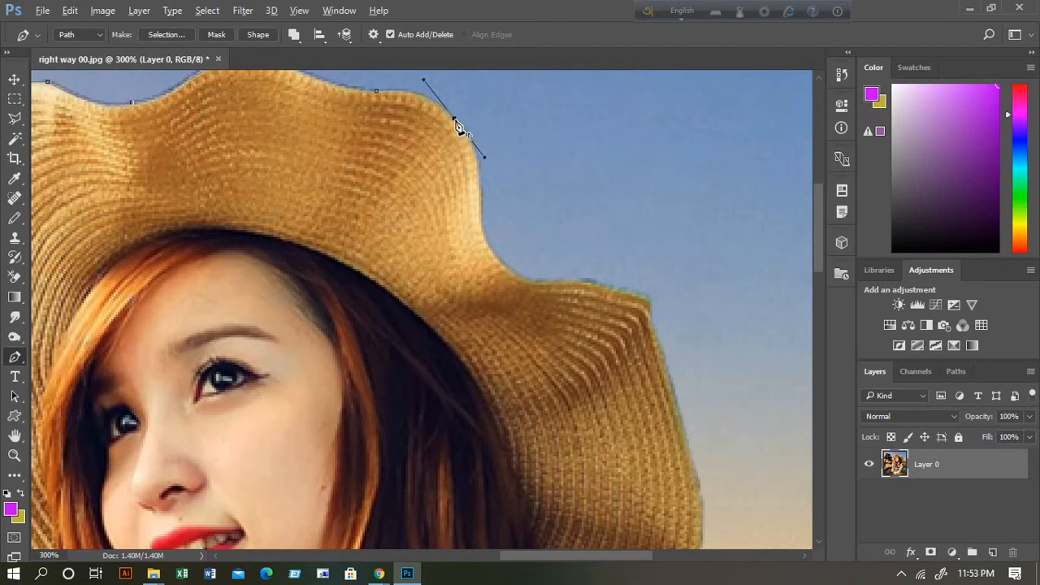
{"action": "left_click", "coordinate": [481, 211]}
{"action": "left_click_drag", "start_coordinate": [481, 216], "coordinate": [479, 293]}
{"action": "left_click", "coordinate": [481, 213], "text": "alt"}
{"action": "left_click_drag", "start_coordinate": [527, 278], "coordinate": [575, 294]}
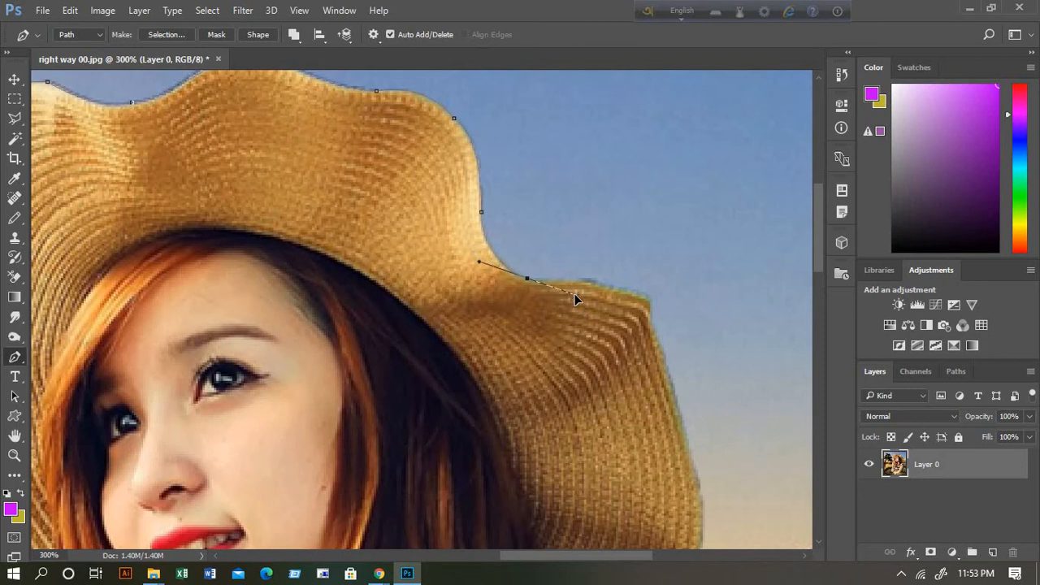
{"action": "left_click", "coordinate": [526, 278], "text": "alt"}
Extend the pen path from the inward bend to the pointed right corner of the brim.
{"action": "left_click", "coordinate": [647, 299]}
{"action": "left_click_drag", "start_coordinate": [657, 314], "coordinate": [682, 317]}
{"action": "scroll", "coordinate": [679, 319], "scroll_direction": "down", "scroll_amount": 1}
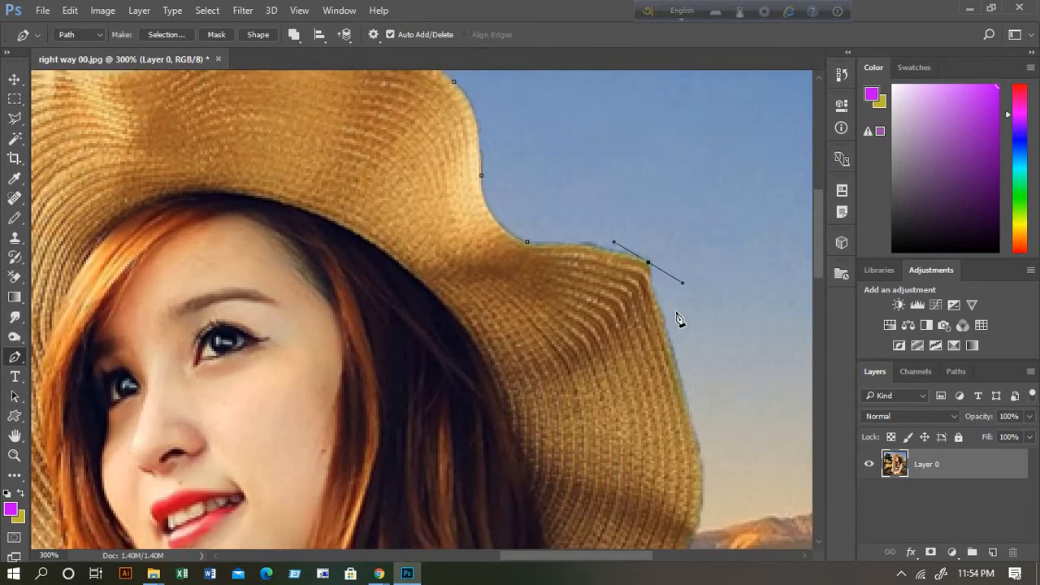
{"action": "scroll", "coordinate": [680, 319], "scroll_direction": "down", "scroll_amount": 1}
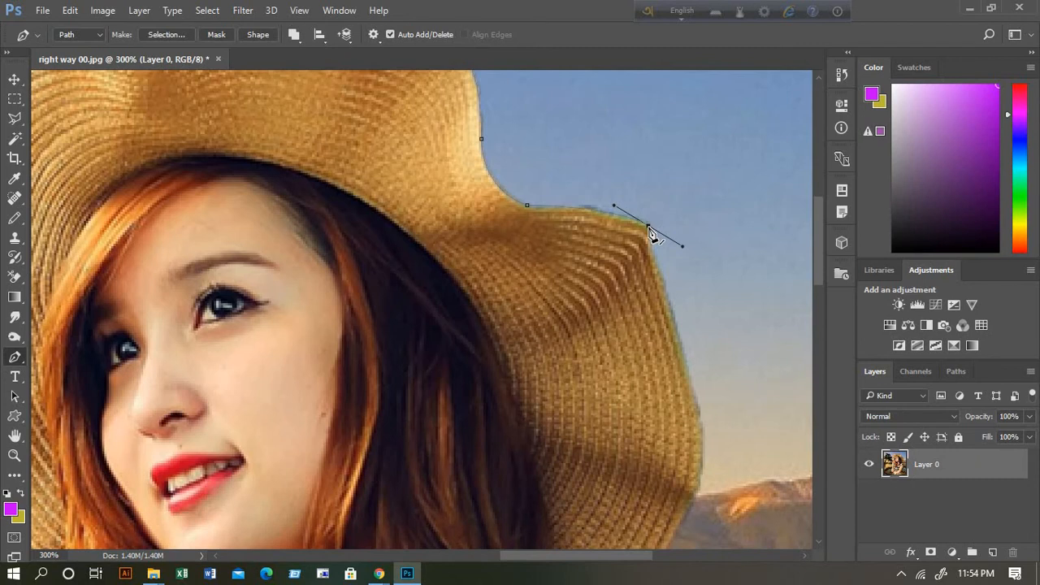
{"action": "left_click", "coordinate": [649, 227], "text": "alt"}
Trace the brim's outer right edge from the pointed corner down to where the mountains meet it.
{"action": "left_click", "coordinate": [670, 309]}
{"action": "left_click_drag", "start_coordinate": [682, 326], "coordinate": [681, 329]}
{"action": "scroll", "coordinate": [681, 329], "scroll_direction": "down", "scroll_amount": 3}
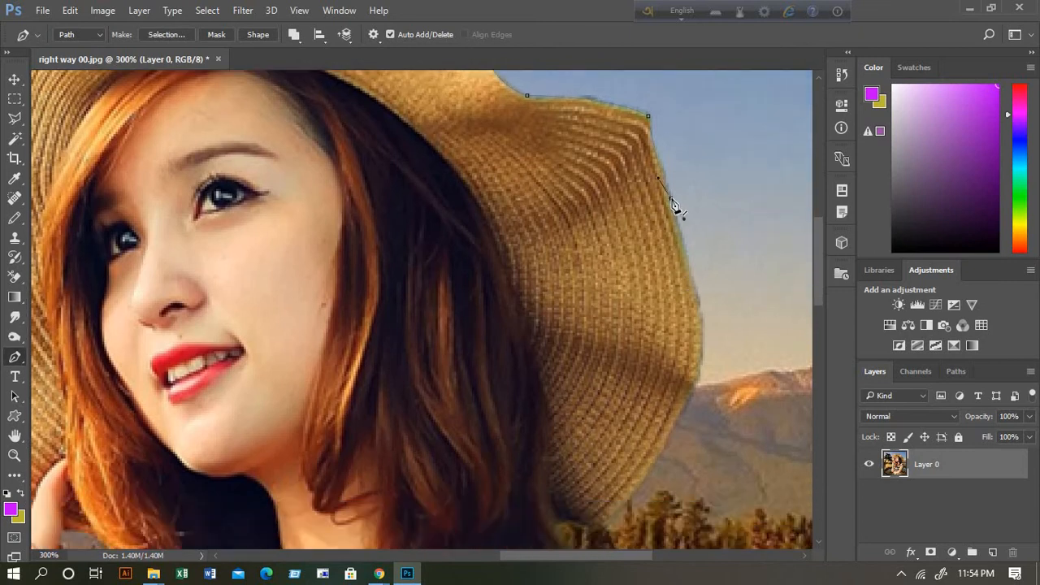
{"action": "left_click", "coordinate": [672, 198], "text": "alt"}
{"action": "left_click_drag", "start_coordinate": [689, 399], "coordinate": [683, 419]}
{"action": "scroll", "coordinate": [699, 374], "scroll_direction": "down", "scroll_amount": 2}
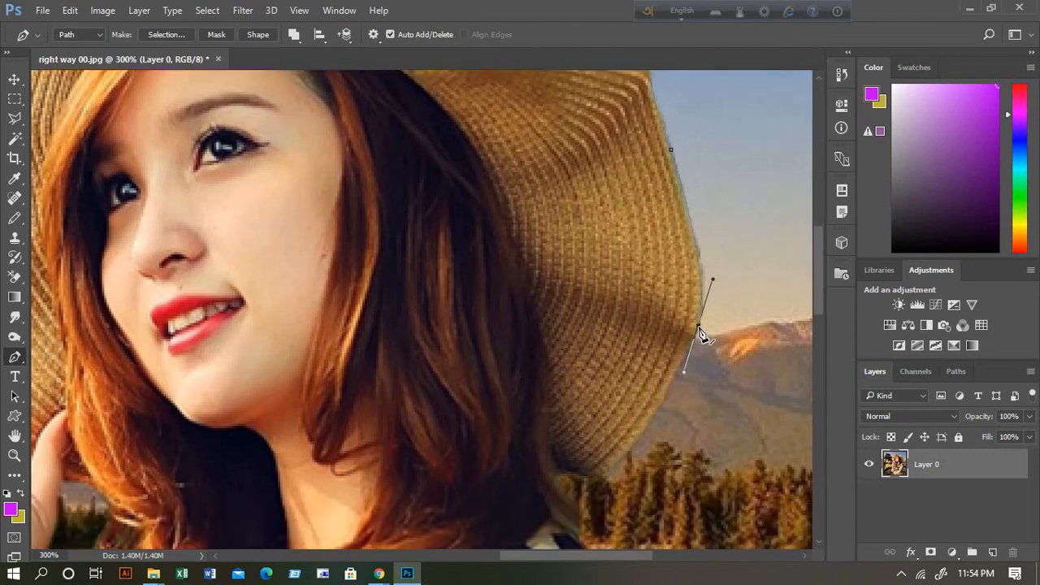
{"action": "left_click", "coordinate": [699, 329], "text": "alt"}
Trace the brim's lower right edge to its bottom end and into the notch beside the hair.
{"action": "scroll", "coordinate": [642, 399], "scroll_direction": "down", "scroll_amount": 2}
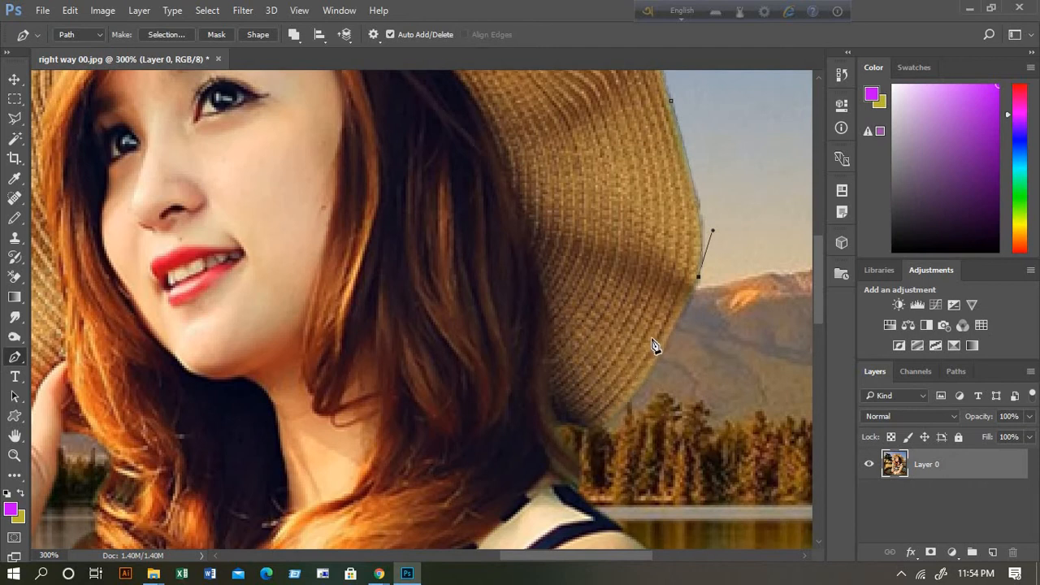
{"action": "scroll", "coordinate": [657, 343], "scroll_direction": "down", "scroll_amount": 2}
{"action": "scroll", "coordinate": [660, 340], "scroll_direction": "down", "scroll_amount": 2}
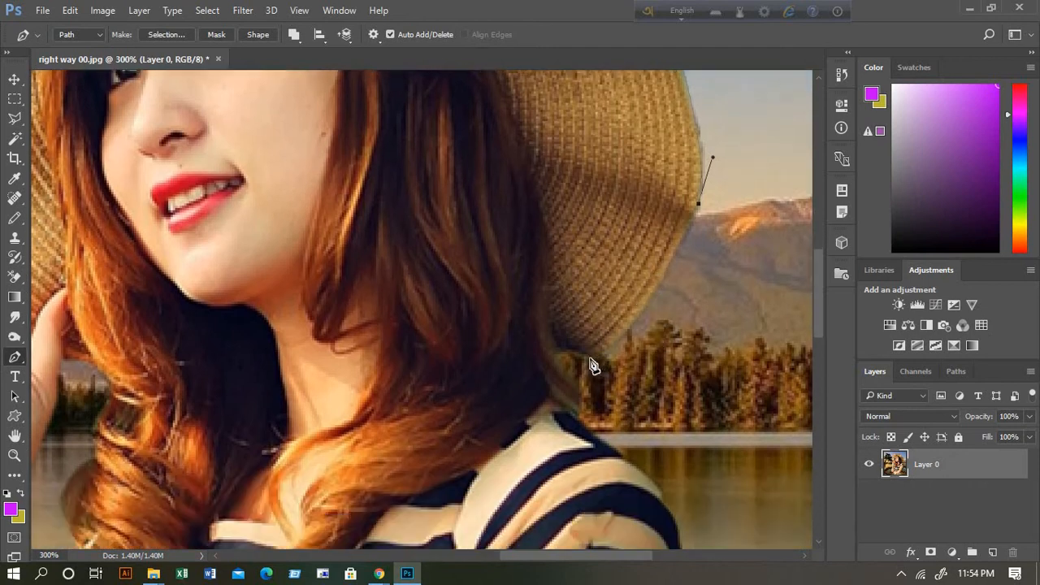
{"action": "left_click_drag", "start_coordinate": [589, 358], "coordinate": [530, 382]}
{"action": "scroll", "coordinate": [593, 341], "scroll_direction": "down", "scroll_amount": 2}
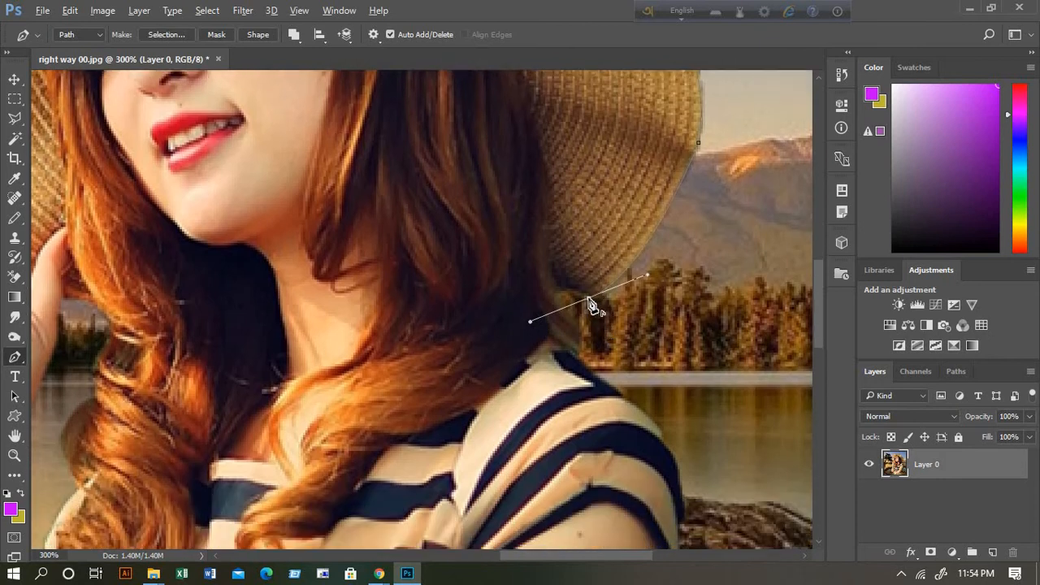
{"action": "left_click", "coordinate": [588, 299]}
{"action": "left_click_drag", "start_coordinate": [559, 305], "coordinate": [559, 327]}
{"action": "left_click", "coordinate": [559, 305]}
Trace the pen path from the hair notch down over the striped shirt's shoulder.
{"action": "mouse_move", "coordinate": [590, 370]}
{"action": "left_mouse_down"}
{"action": "mouse_move", "coordinate": [606, 382]}
{"action": "mouse_move", "coordinate": [591, 372]}
{"action": "left_mouse_up"}
{"action": "left_click", "coordinate": [625, 398]}
{"action": "left_click_drag", "start_coordinate": [664, 440], "coordinate": [668, 460]}
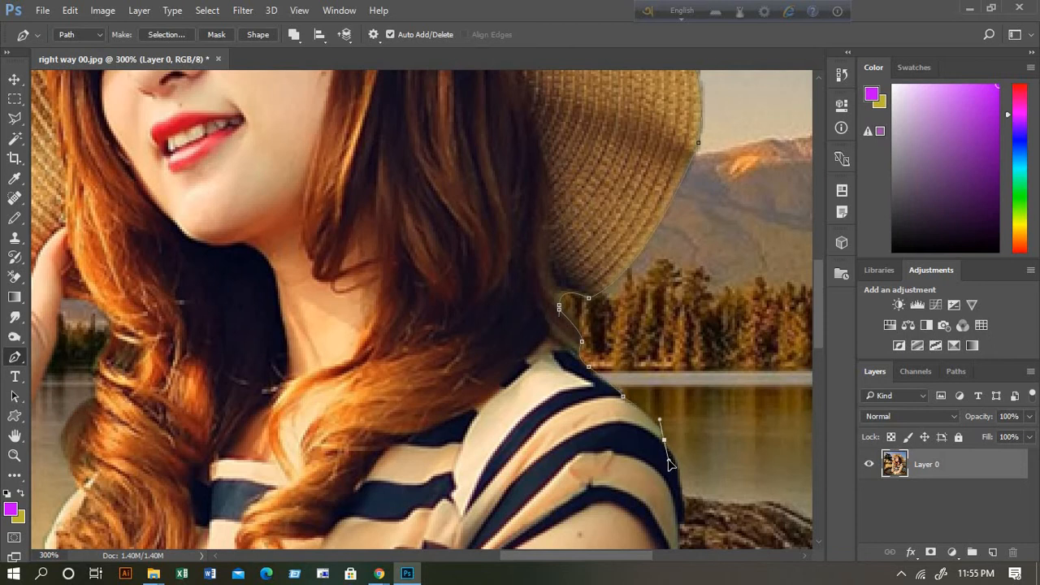
{"action": "scroll", "coordinate": [674, 374], "scroll_direction": "down", "scroll_amount": 3}
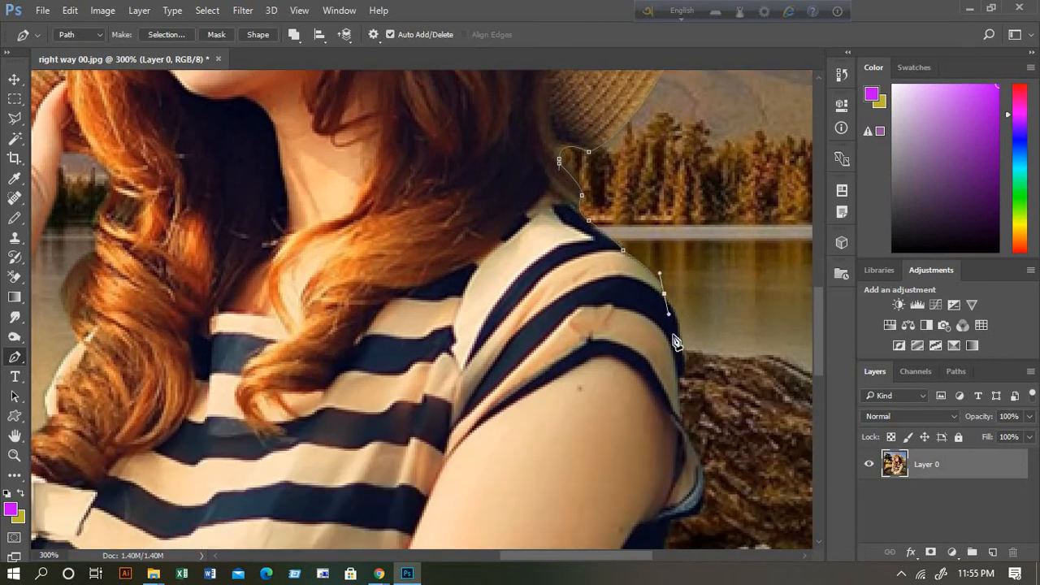
{"action": "left_click", "coordinate": [664, 294], "text": "alt"}
Continue the pen path down the outer edge of the sleeve to just above its cuff.
{"action": "left_click_drag", "start_coordinate": [686, 376], "coordinate": [685, 441]}
{"action": "scroll", "coordinate": [683, 366], "scroll_direction": "down", "scroll_amount": 1}
{"action": "scroll", "coordinate": [683, 366], "scroll_direction": "down", "scroll_amount": 1}
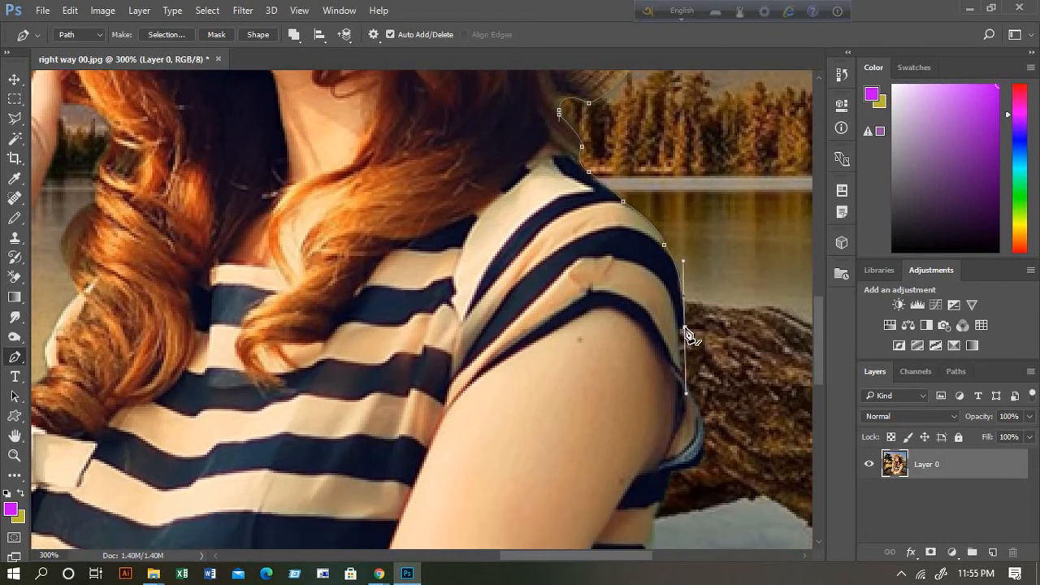
{"action": "left_click", "coordinate": [685, 332], "text": "alt"}
{"action": "left_click", "coordinate": [681, 373]}
{"action": "left_click_drag", "start_coordinate": [680, 372], "coordinate": [680, 336]}
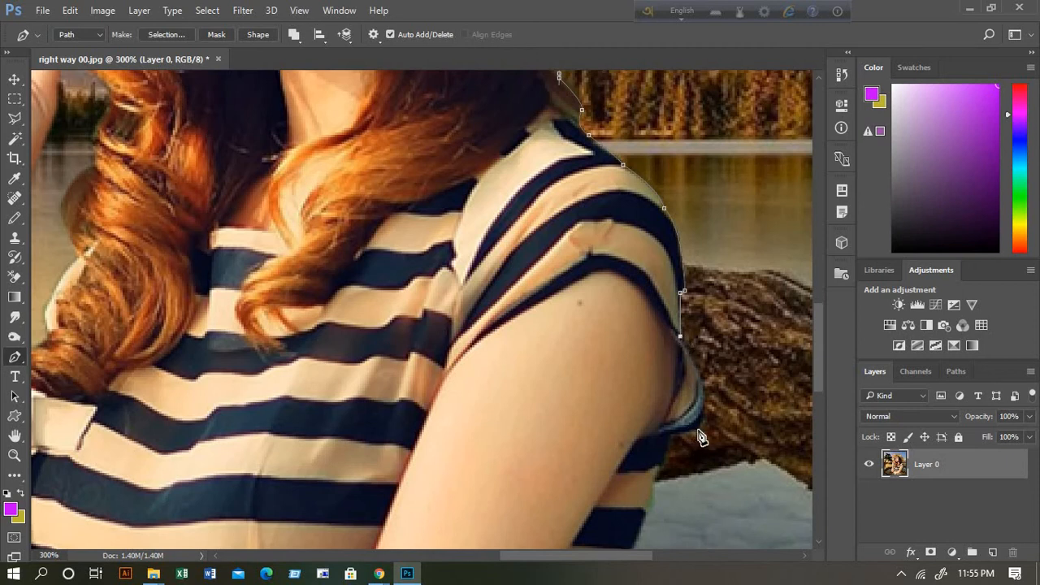
Trace around the sleeve cuff and back in to the side of the shirt.
{"action": "left_click_drag", "start_coordinate": [699, 429], "coordinate": [676, 468]}
{"action": "left_click_drag", "start_coordinate": [676, 467], "coordinate": [676, 470]}
{"action": "scroll", "coordinate": [678, 472], "scroll_direction": "down", "scroll_amount": 3}
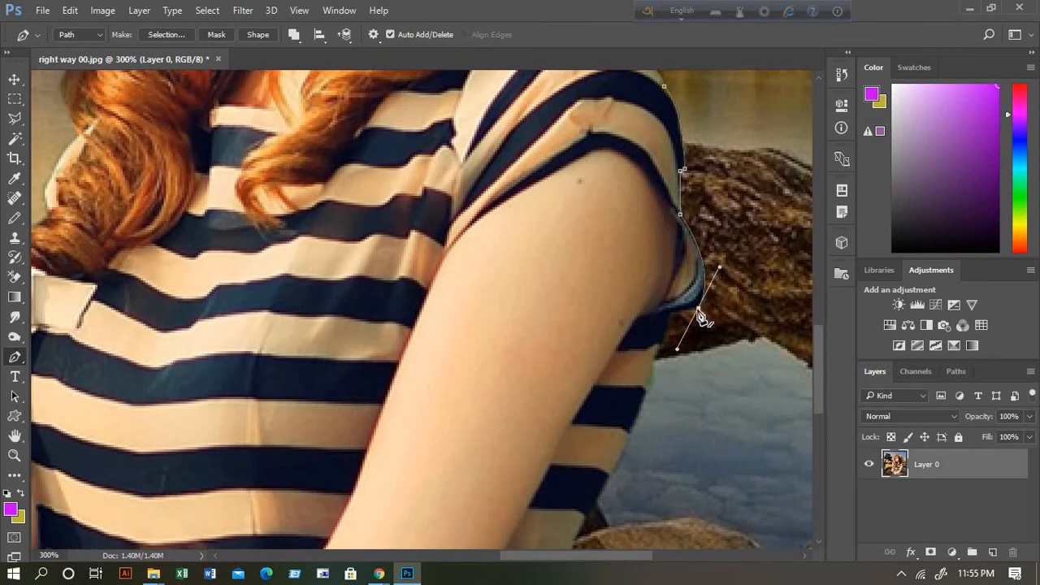
{"action": "left_click", "coordinate": [699, 309], "text": "alt"}
{"action": "left_click", "coordinate": [671, 317]}
Trace the upper part of the shirt's side below the sleeve, placing anchor points along the stripes.
{"action": "scroll", "coordinate": [667, 356], "scroll_direction": "down", "scroll_amount": 2}
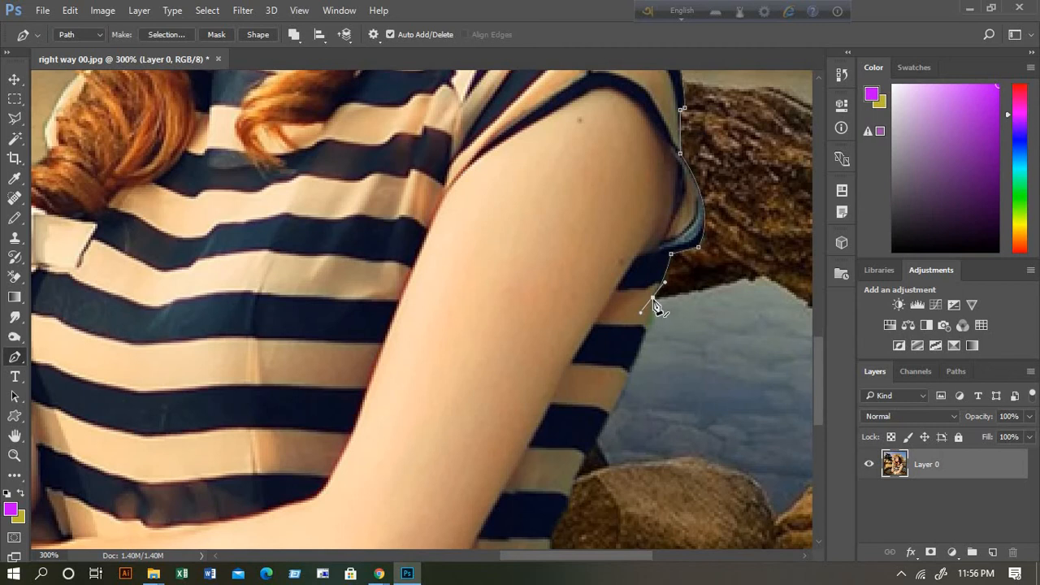
{"action": "left_click", "coordinate": [654, 299], "text": "alt"}
{"action": "left_click_drag", "start_coordinate": [645, 333], "coordinate": [637, 348]}
{"action": "left_click", "coordinate": [646, 331], "text": "alt"}
{"action": "left_click", "coordinate": [630, 373], "text": "alt"}
{"action": "left_click_drag", "start_coordinate": [610, 417], "coordinate": [604, 421]}
{"action": "scroll", "coordinate": [638, 406], "scroll_direction": "down", "scroll_amount": 1}
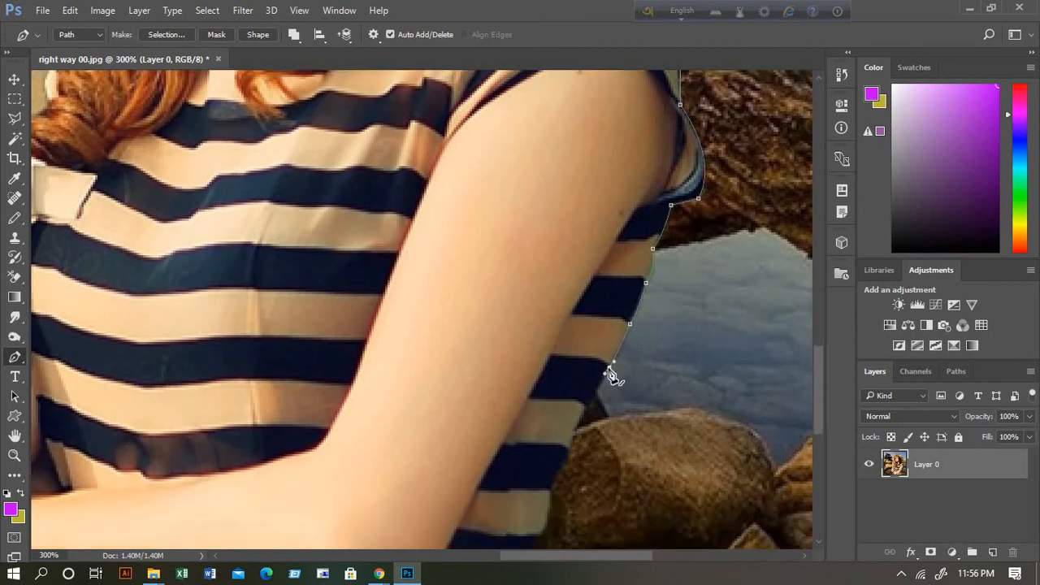
Continue the pen path down the lower side of the shirt beside the rocks to just above the hem.
{"action": "left_click", "coordinate": [589, 409]}
{"action": "scroll", "coordinate": [589, 409], "scroll_direction": "down", "scroll_amount": 1}
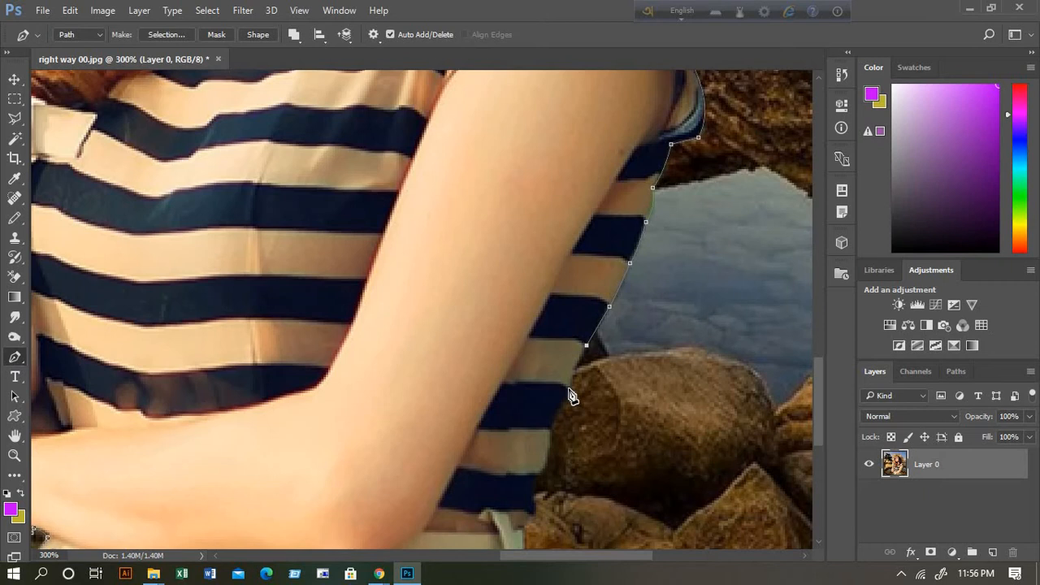
{"action": "left_click_drag", "start_coordinate": [568, 389], "coordinate": [571, 404]}
{"action": "scroll", "coordinate": [569, 390], "scroll_direction": "down", "scroll_amount": 2}
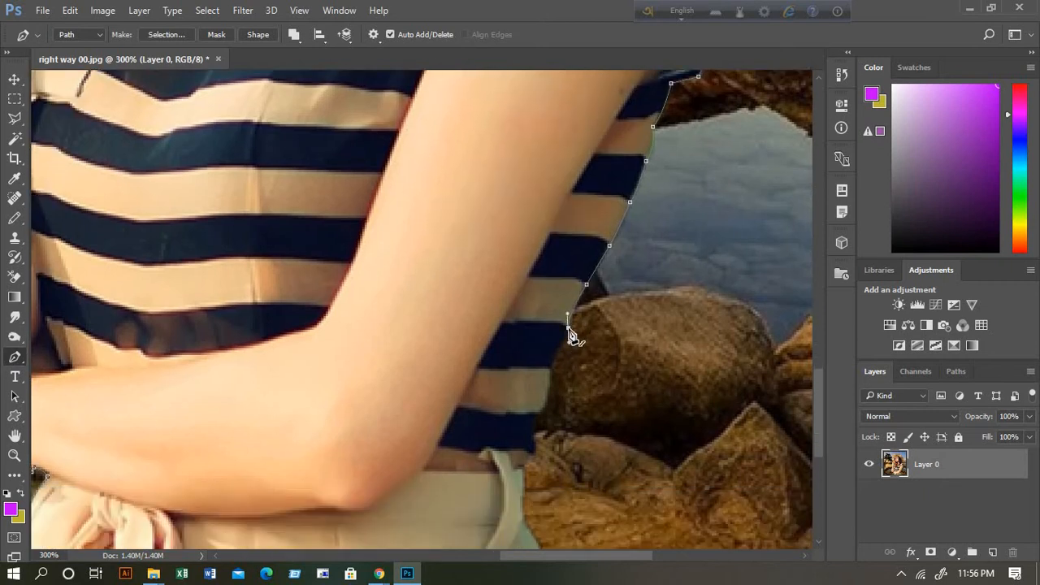
{"action": "left_click", "coordinate": [552, 369]}
{"action": "left_click_drag", "start_coordinate": [552, 377], "coordinate": [557, 378]}
{"action": "left_click_drag", "start_coordinate": [540, 413], "coordinate": [534, 416]}
{"action": "scroll", "coordinate": [561, 380], "scroll_direction": "down", "scroll_amount": 2}
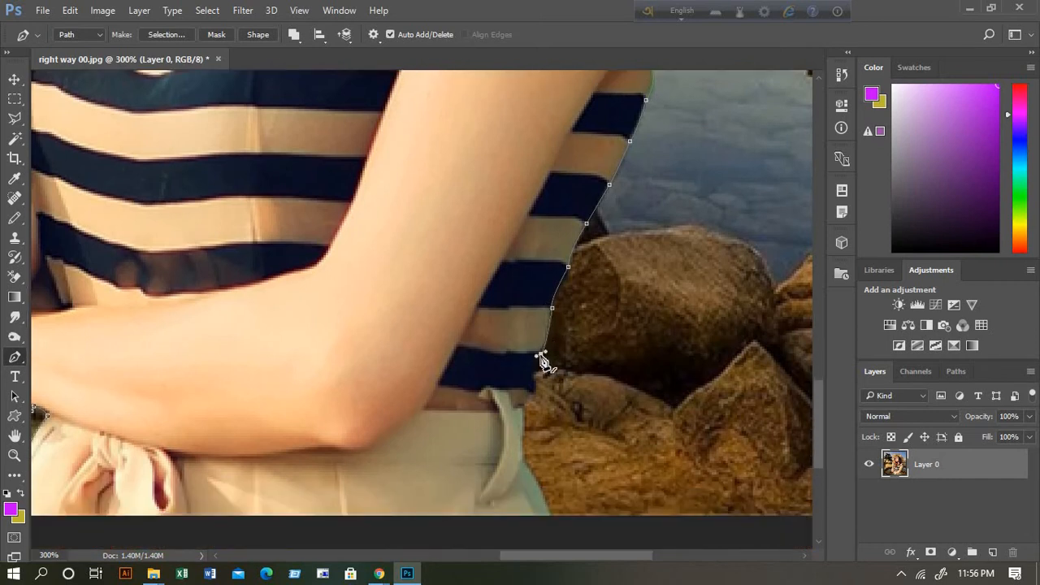
{"action": "left_click", "coordinate": [541, 354]}
Trace past the shirt hem and along the trousers' waist and hip to the photo's bottom edge.
{"action": "left_click_drag", "start_coordinate": [535, 398], "coordinate": [538, 405]}
{"action": "left_click", "coordinate": [533, 393], "text": "alt"}
{"action": "left_click", "coordinate": [524, 447]}
{"action": "scroll", "coordinate": [540, 398], "scroll_direction": "down", "scroll_amount": 1}
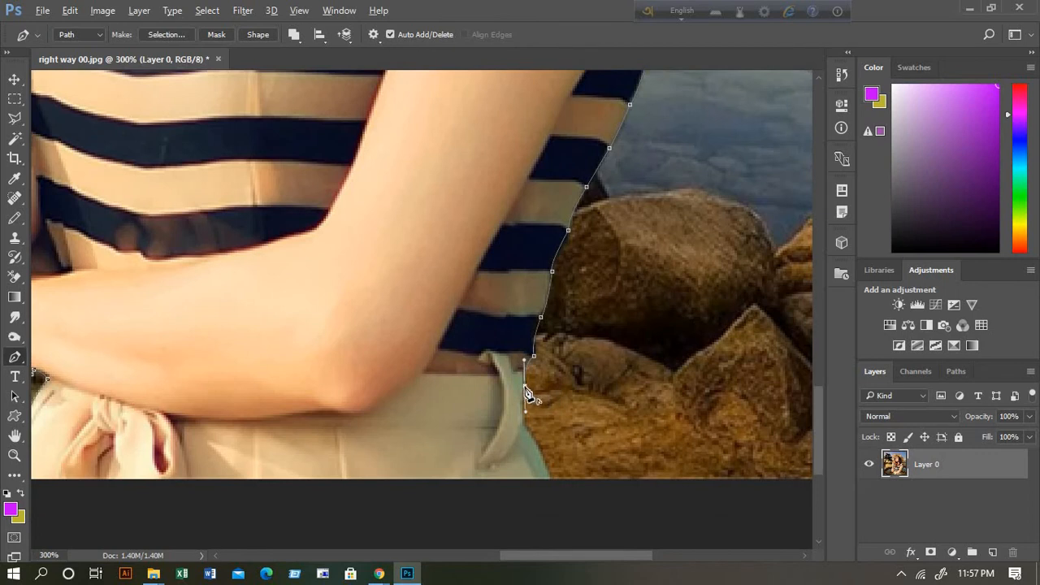
{"action": "left_click", "coordinate": [525, 386], "text": "alt"}
{"action": "left_click", "coordinate": [525, 423]}
{"action": "scroll", "coordinate": [529, 418], "scroll_direction": "down", "scroll_amount": 2}
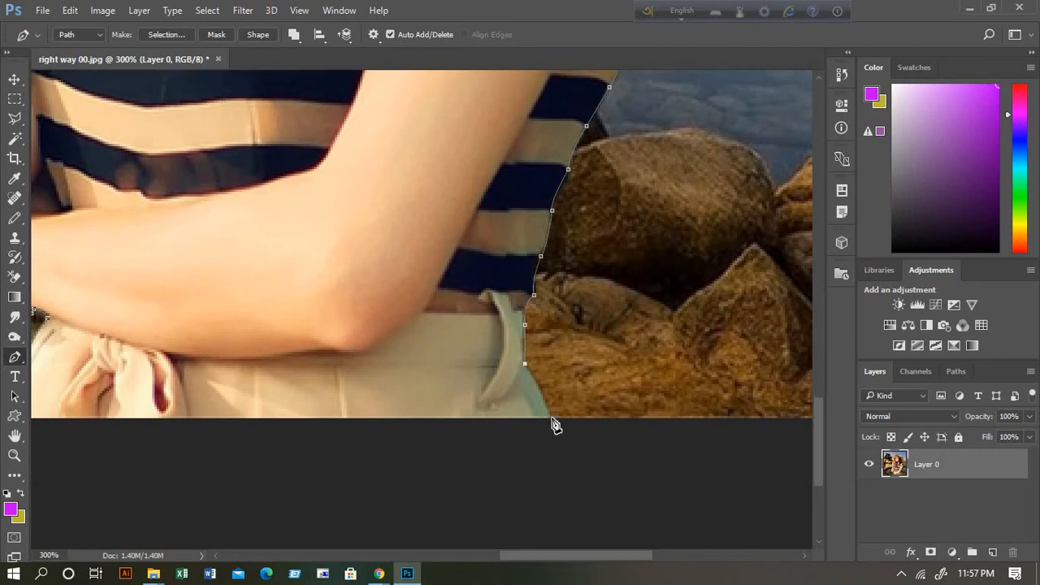
{"action": "left_click_drag", "start_coordinate": [550, 420], "coordinate": [550, 428]}
{"action": "scroll", "coordinate": [203, 417], "scroll_direction": "down", "scroll_amount": 1}
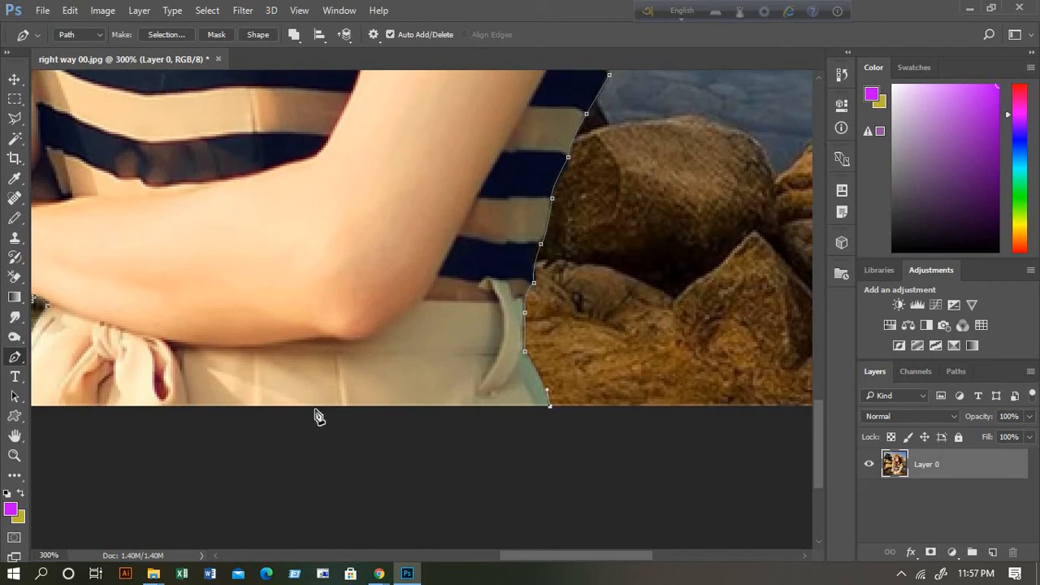
Close the pen path along the photo's bottom edge, joining the hip side back to the starting point beside the trousers' knot.
{"action": "left_click", "coordinate": [14, 438]}
{"action": "left_click", "coordinate": [74, 434]}
{"action": "left_click_drag", "start_coordinate": [100, 378], "coordinate": [282, 412]}
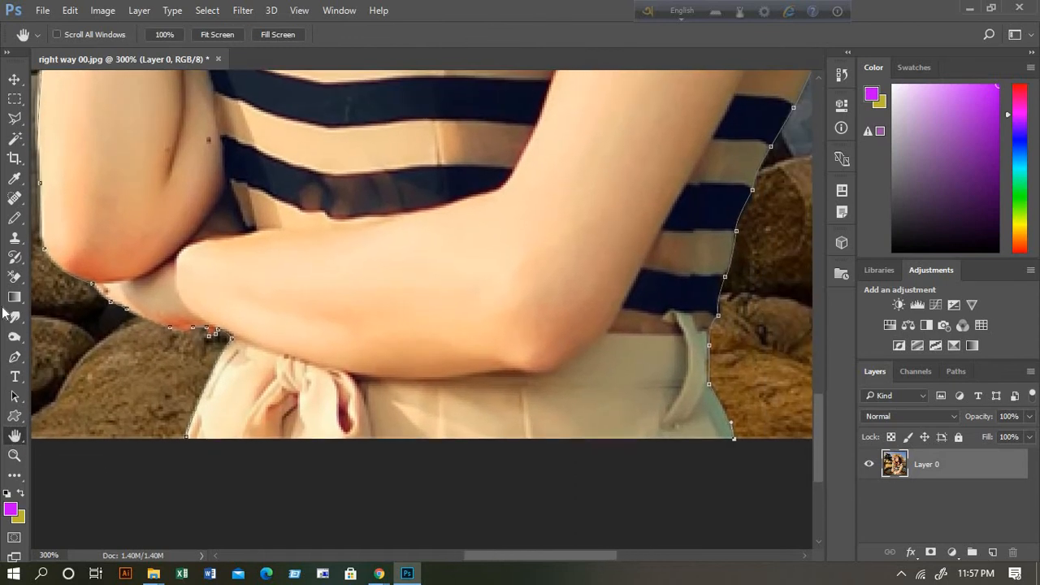
{"action": "left_click", "coordinate": [12, 360]}
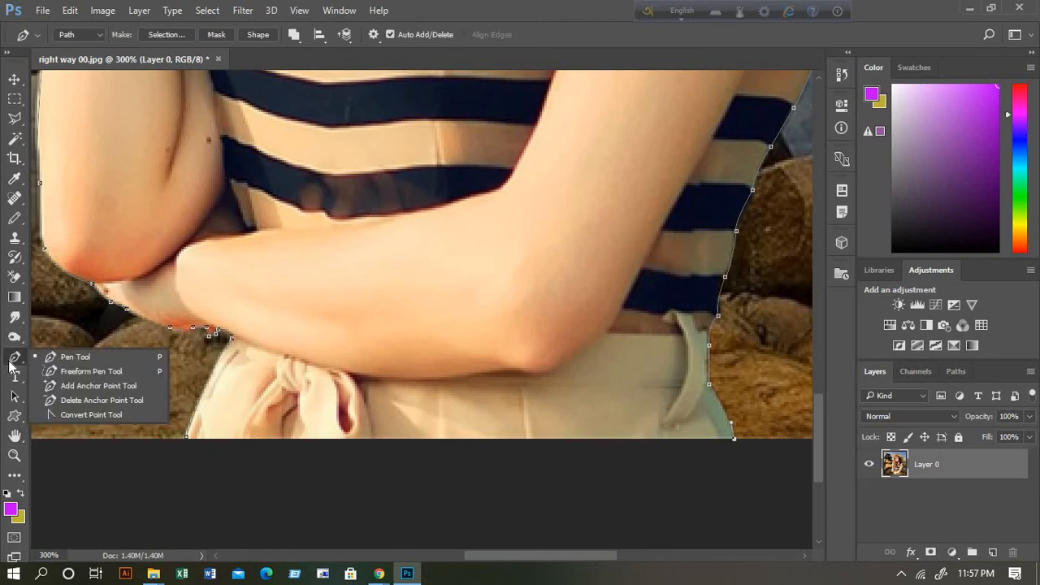
{"action": "left_click", "coordinate": [72, 356]}
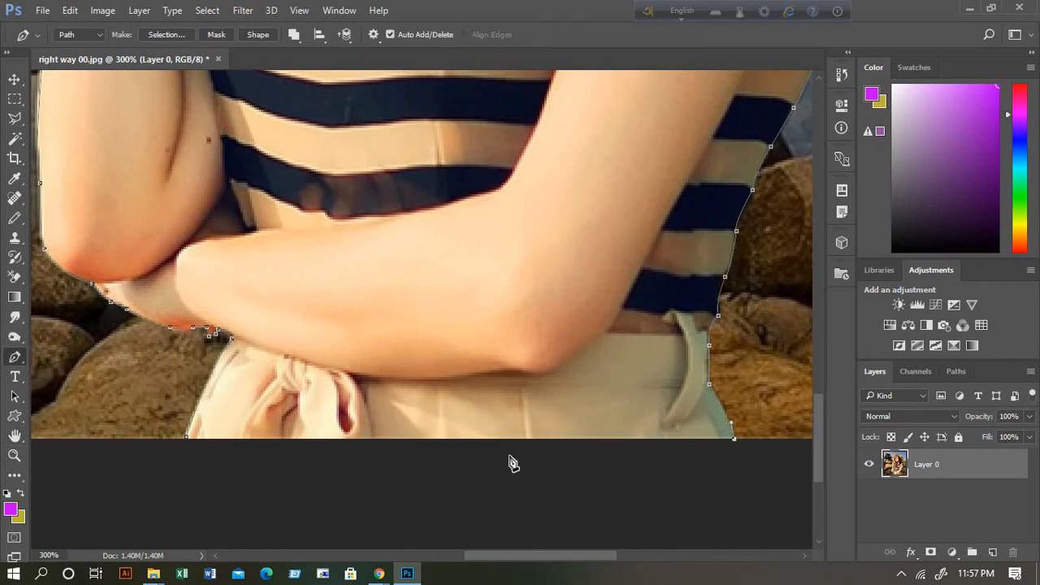
{"action": "left_click", "coordinate": [734, 439]}
{"action": "left_click", "coordinate": [187, 438]}
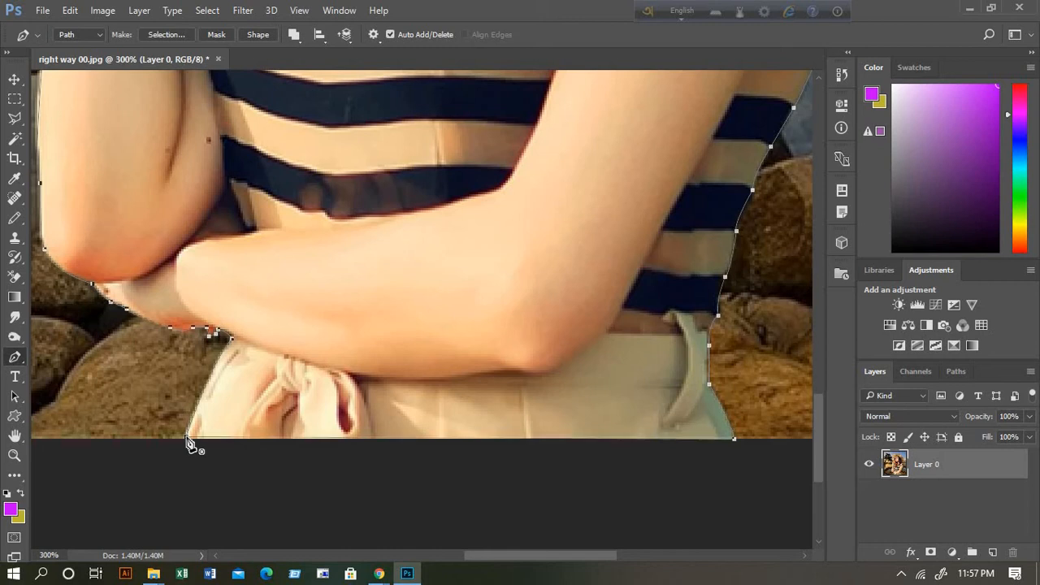
Convert the closed outline to a new anti-aliased selection with 0-pixel feather and mask Layer 0 with it.
{"action": "scroll", "coordinate": [211, 466], "scroll_direction": "up", "scroll_amount": 1}
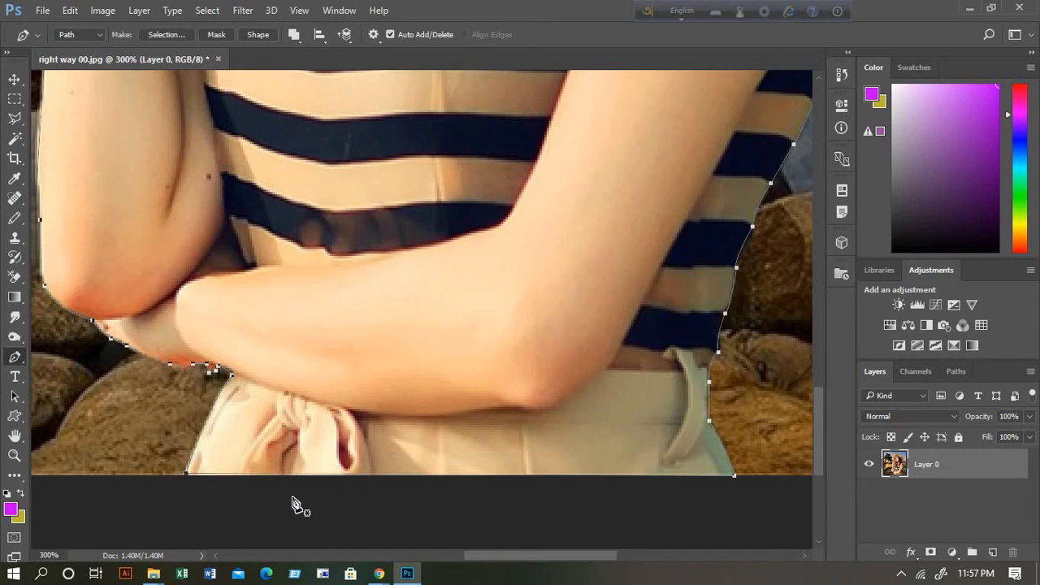
{"action": "scroll", "coordinate": [325, 497], "scroll_direction": "up", "scroll_amount": 2}
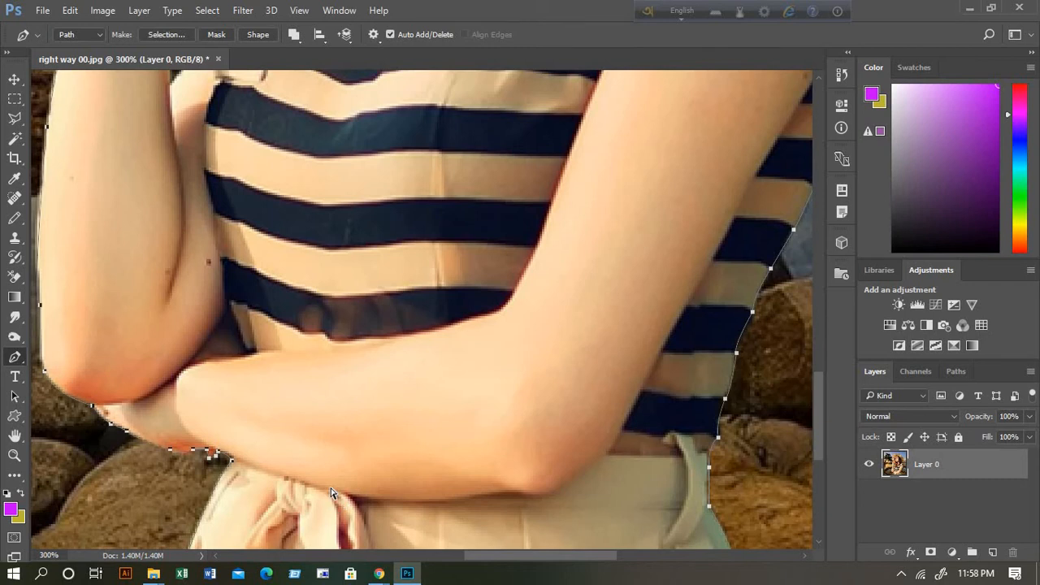
{"action": "scroll", "coordinate": [331, 492], "scroll_direction": "down", "scroll_amount": 5}
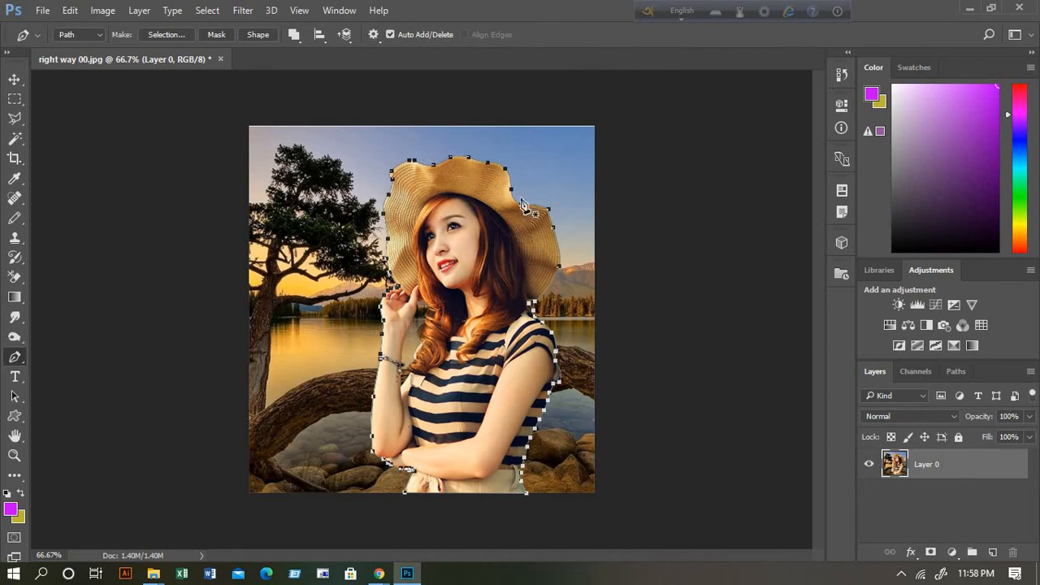
{"action": "right_click", "coordinate": [459, 225]}
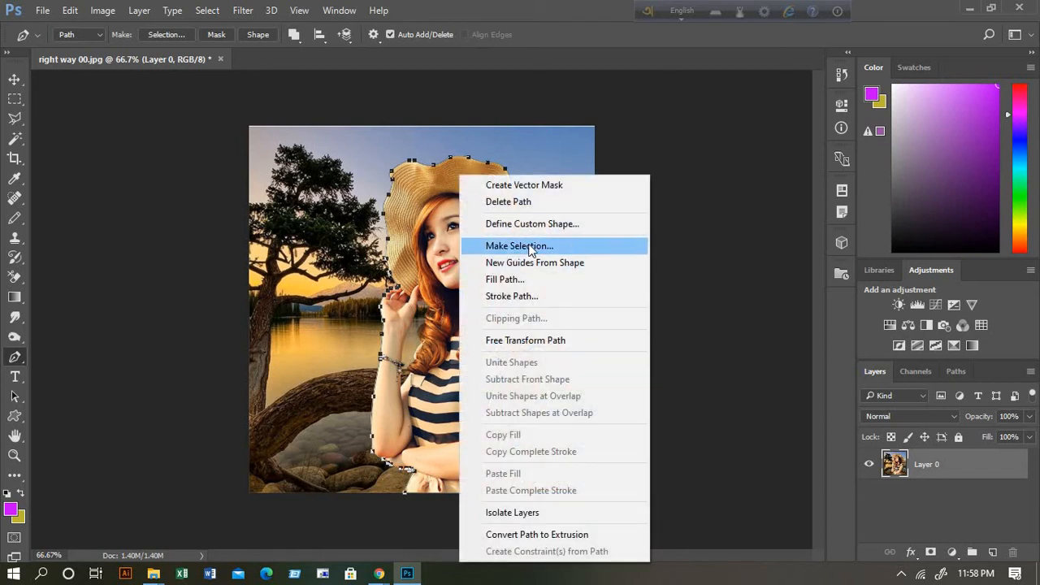
{"action": "left_click", "coordinate": [520, 246]}
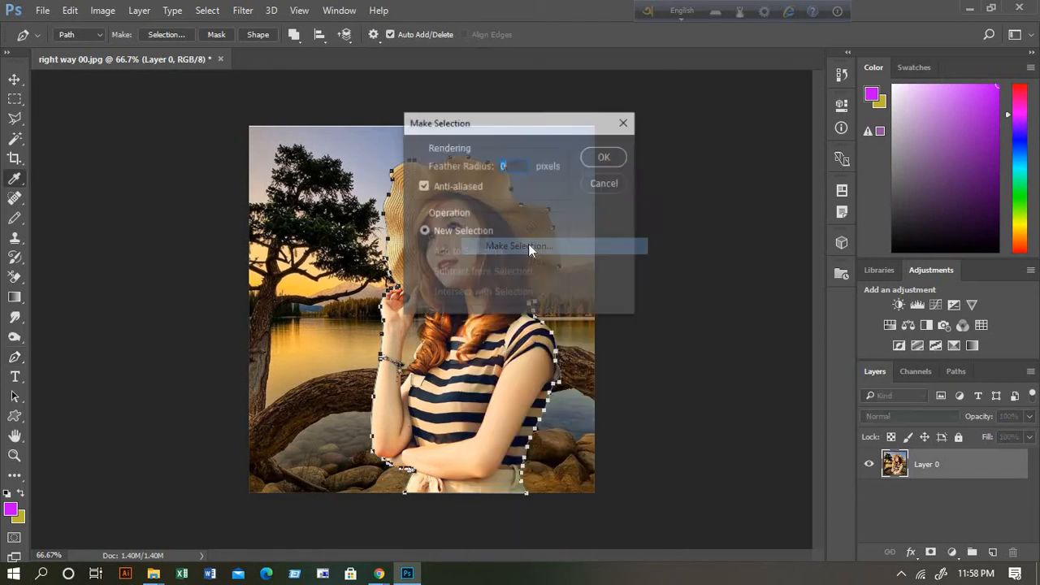
{"action": "left_click", "coordinate": [605, 157]}
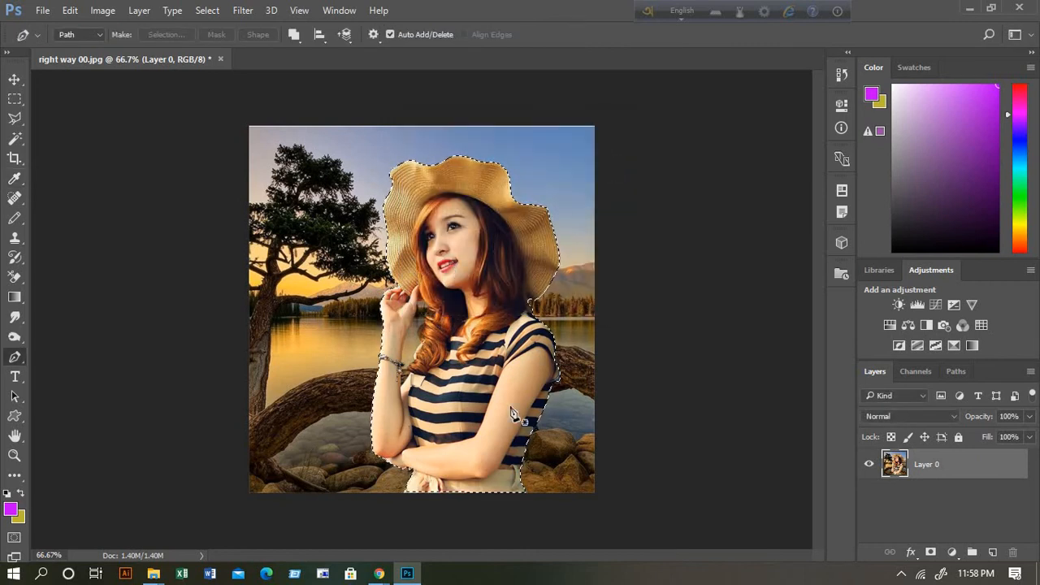
{"action": "left_click", "coordinate": [931, 553]}
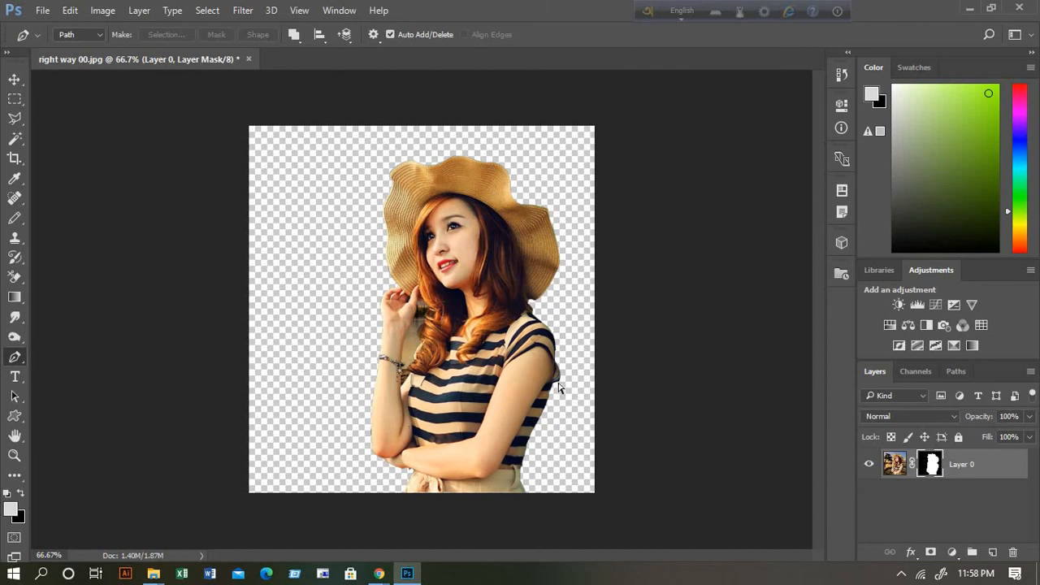
Start a new pen path across the upper end of the background gap between the raised hand and the hair.
{"action": "key", "text": "ctrl+plus"}
{"action": "key", "text": "ctrl+plus"}
{"action": "scroll", "coordinate": [472, 353], "scroll_direction": "down", "scroll_amount": 2}
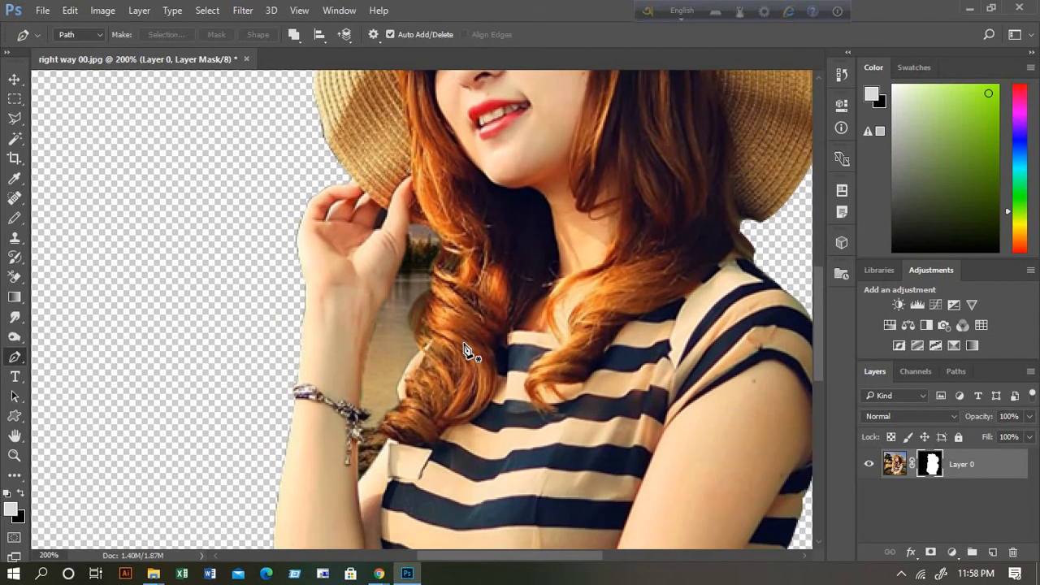
{"action": "scroll", "coordinate": [467, 351], "scroll_direction": "down", "scroll_amount": 1}
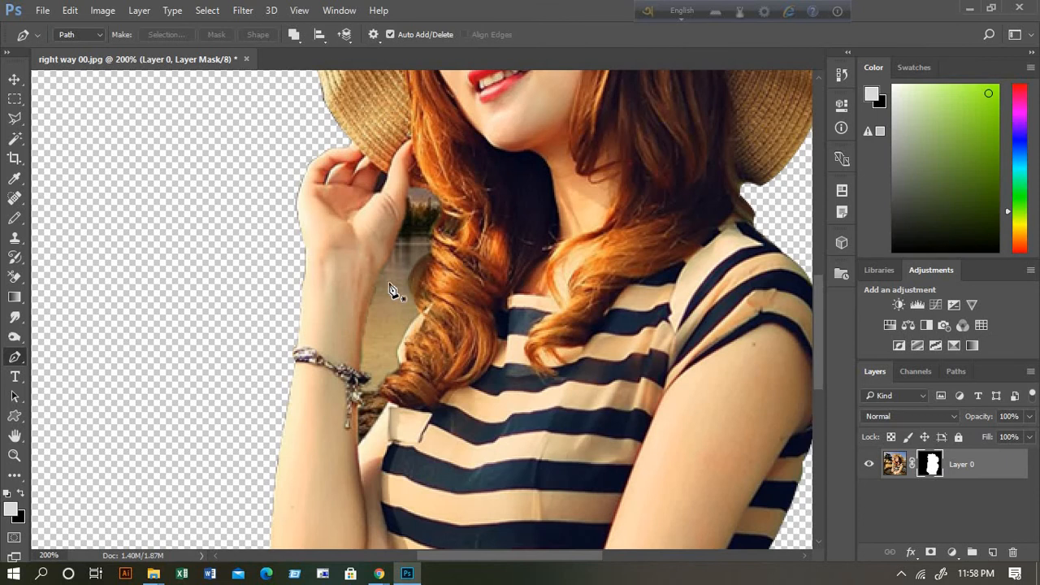
{"action": "left_click", "coordinate": [15, 437]}
{"action": "left_click", "coordinate": [54, 437]}
{"action": "left_click_drag", "start_coordinate": [230, 406], "coordinate": [197, 378]}
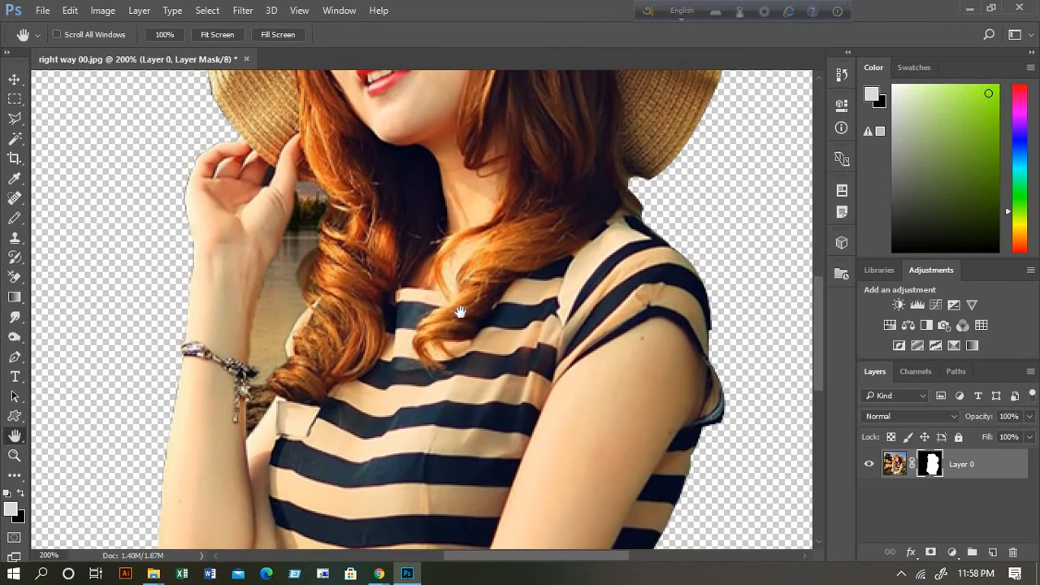
{"action": "left_click", "coordinate": [461, 314], "text": "ctrl"}
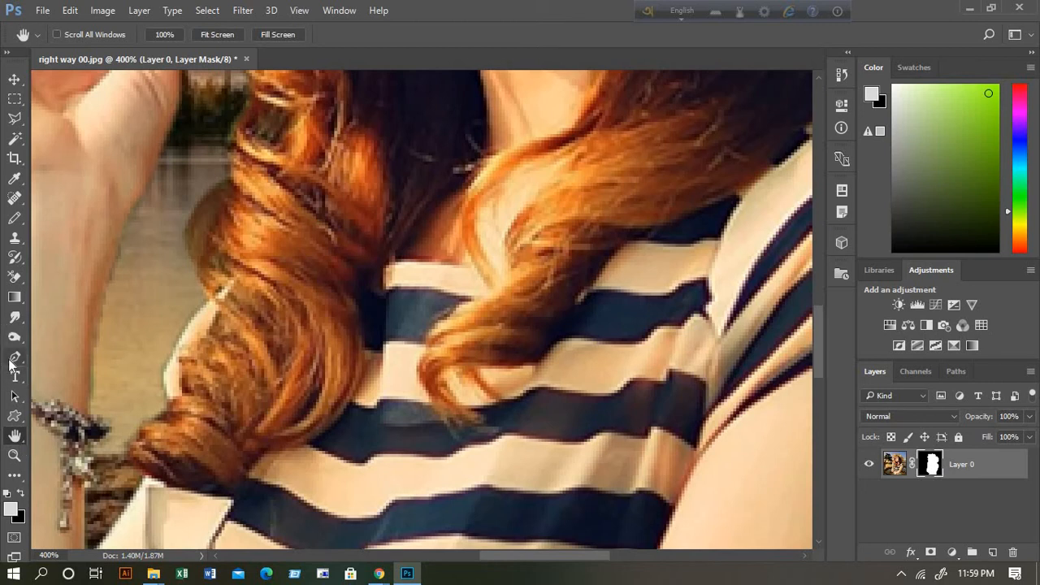
{"action": "left_click", "coordinate": [14, 356]}
{"action": "left_click", "coordinate": [56, 361]}
{"action": "scroll", "coordinate": [220, 333], "scroll_direction": "up", "scroll_amount": 3}
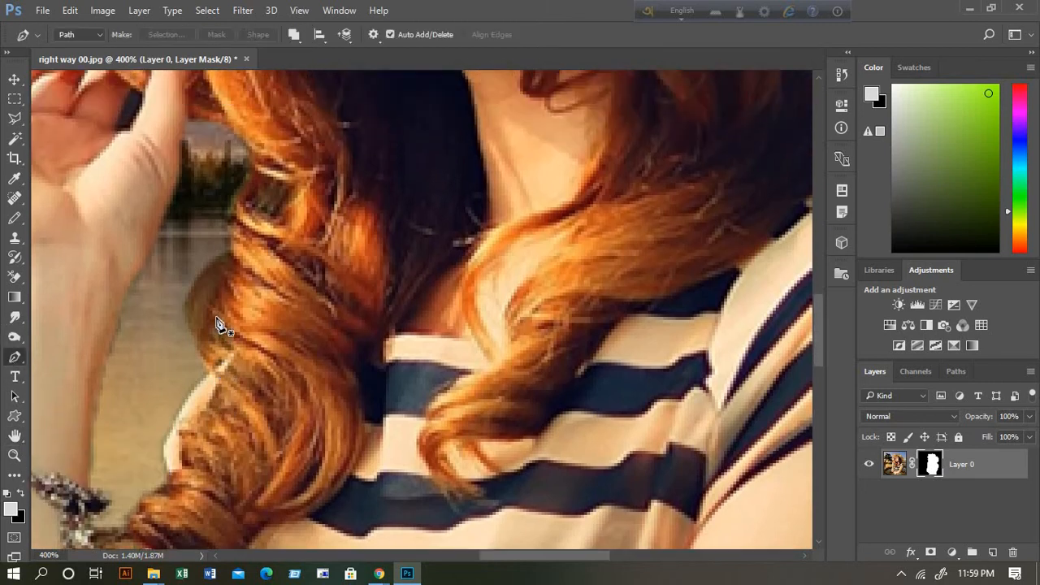
{"action": "left_click", "coordinate": [187, 123]}
{"action": "left_click", "coordinate": [221, 123]}
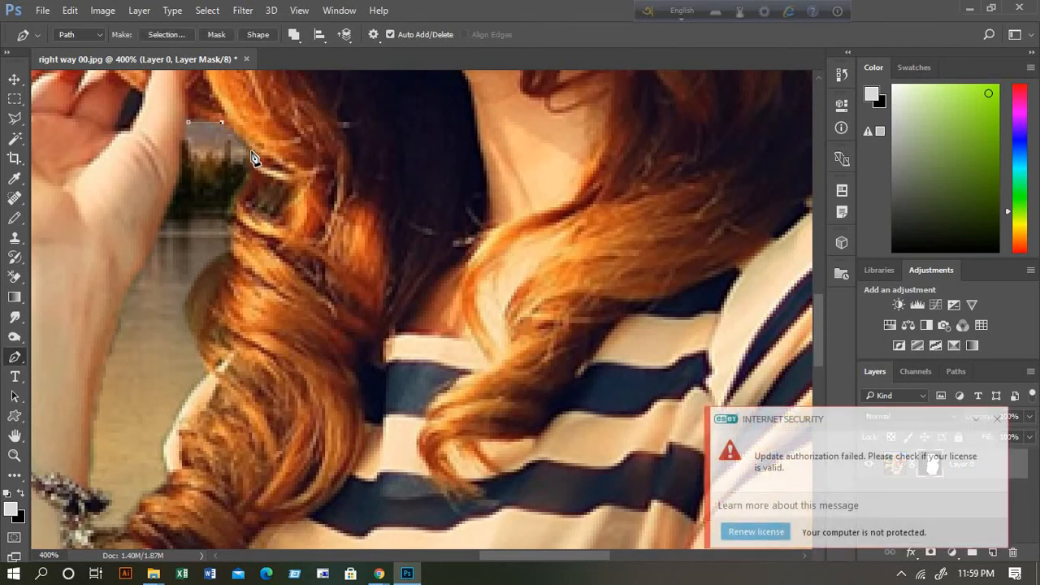
Trace down the hair's edge inside the gap and around the bulging curl.
{"action": "left_click", "coordinate": [252, 152]}
{"action": "left_click", "coordinate": [248, 174]}
{"action": "left_click", "coordinate": [234, 195]}
{"action": "left_click_drag", "start_coordinate": [236, 268], "coordinate": [233, 258]}
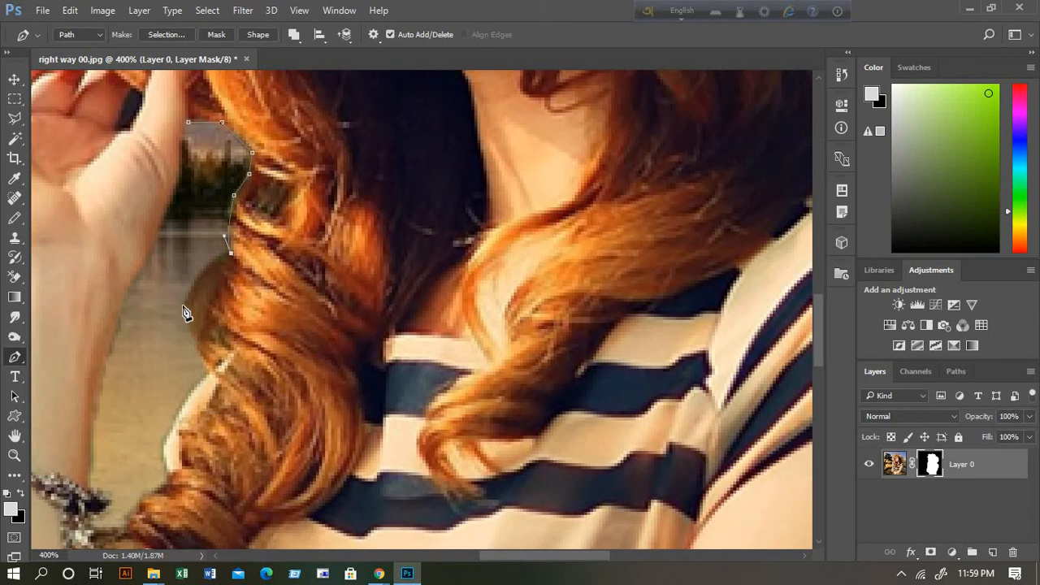
{"action": "left_click_drag", "start_coordinate": [187, 319], "coordinate": [171, 361]}
{"action": "left_click", "coordinate": [185, 307], "text": "alt"}
{"action": "mouse_move", "coordinate": [230, 404]}
{"action": "left_mouse_down"}
{"action": "mouse_move", "coordinate": [224, 413]}
{"action": "mouse_move", "coordinate": [220, 399]}
{"action": "left_mouse_up"}
Continue the path along the sliver of shirt beside the hair, down to the lowest curl.
{"action": "scroll", "coordinate": [250, 371], "scroll_direction": "down", "scroll_amount": 1}
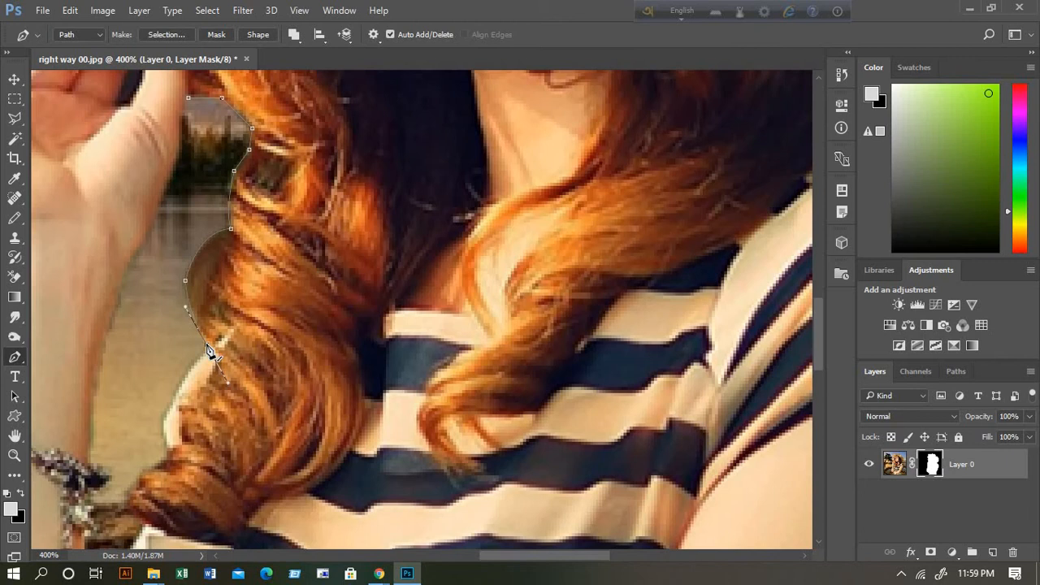
{"action": "left_click", "coordinate": [207, 346]}
{"action": "left_click_drag", "start_coordinate": [165, 419], "coordinate": [164, 439]}
{"action": "scroll", "coordinate": [162, 423], "scroll_direction": "down", "scroll_amount": 2}
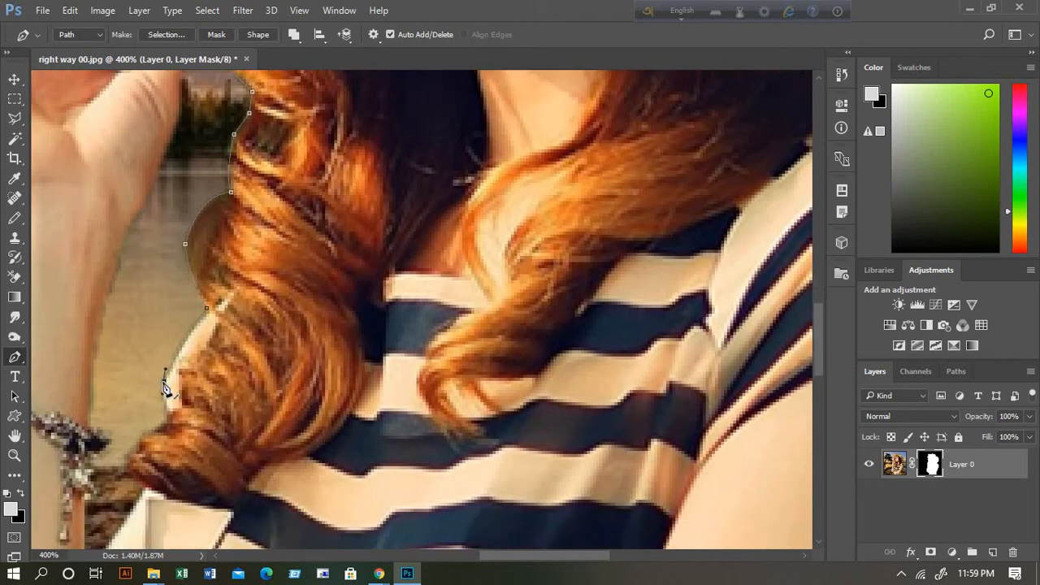
{"action": "left_click_drag", "start_coordinate": [164, 379], "coordinate": [165, 382]}
{"action": "scroll", "coordinate": [169, 420], "scroll_direction": "down", "scroll_amount": 2}
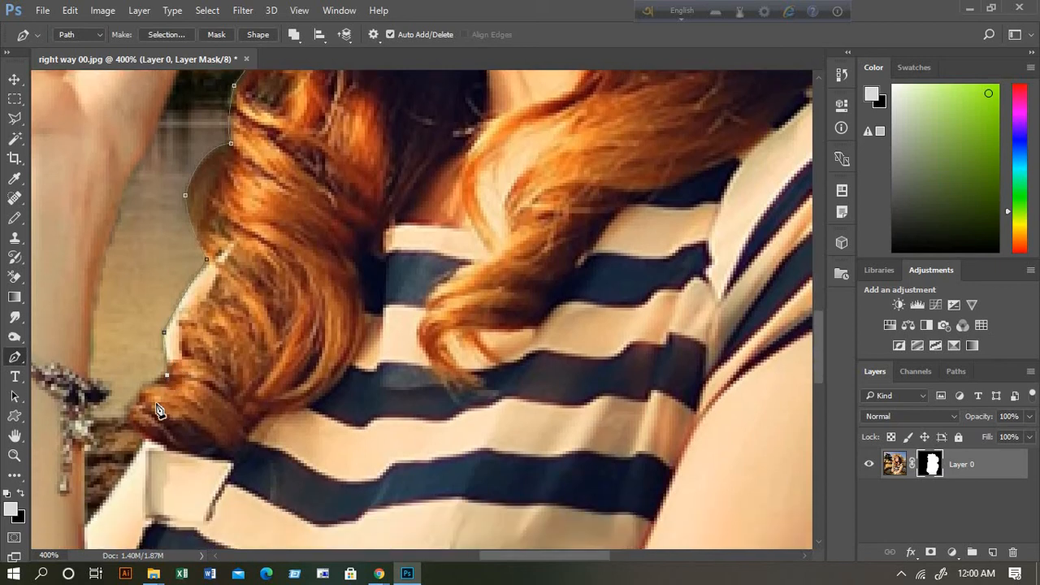
{"action": "left_click", "coordinate": [166, 376]}
Trace around the tip of the lowest curl and across the gap's lower end to the bracelet.
{"action": "left_click_drag", "start_coordinate": [135, 409], "coordinate": [141, 413]}
{"action": "scroll", "coordinate": [126, 422], "scroll_direction": "down", "scroll_amount": 1}
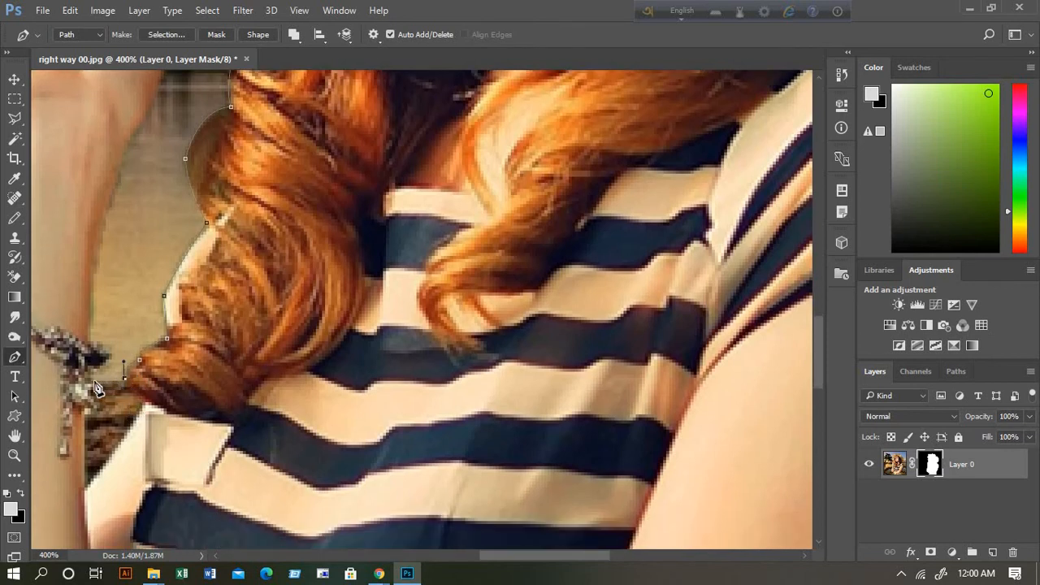
{"action": "left_click", "coordinate": [93, 381]}
{"action": "left_click_drag", "start_coordinate": [115, 346], "coordinate": [122, 368]}
Trace the inner edge of the forearm upward from the bracelet to the wrist with curved segments.
{"action": "scroll", "coordinate": [89, 346], "scroll_direction": "up", "scroll_amount": 3}
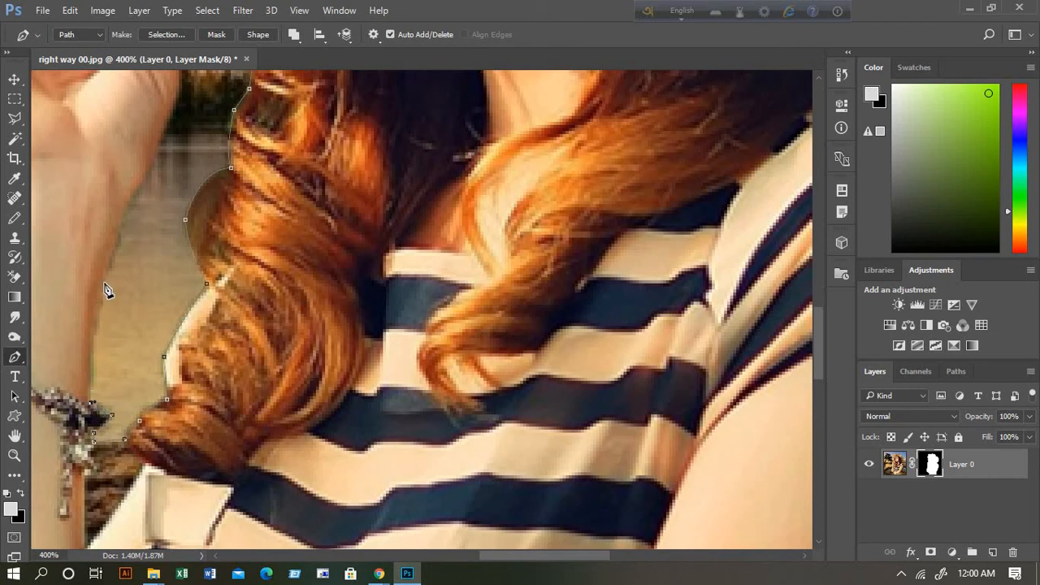
{"action": "left_click_drag", "start_coordinate": [113, 257], "coordinate": [125, 238]}
{"action": "scroll", "coordinate": [138, 309], "scroll_direction": "up", "scroll_amount": 3}
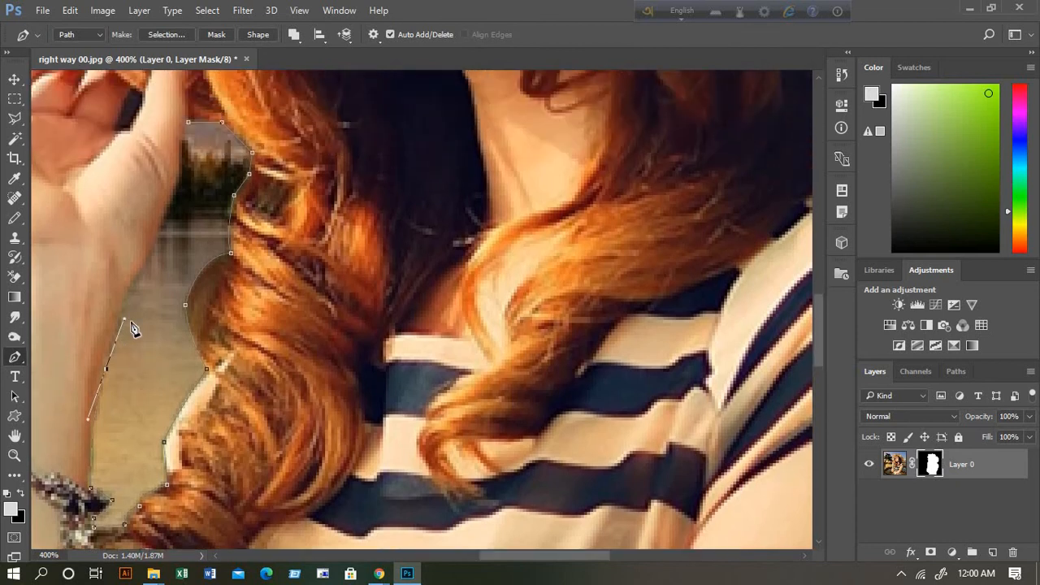
{"action": "left_click", "coordinate": [108, 370]}
{"action": "left_click_drag", "start_coordinate": [104, 365], "coordinate": [117, 301]}
{"action": "left_click", "coordinate": [100, 385], "text": "alt"}
{"action": "left_click_drag", "start_coordinate": [146, 267], "coordinate": [171, 243]}
Trace from the wrist along the palm's edge and close the gap path at its starting point by the thumb.
{"action": "scroll", "coordinate": [151, 349], "scroll_direction": "up", "scroll_amount": 2}
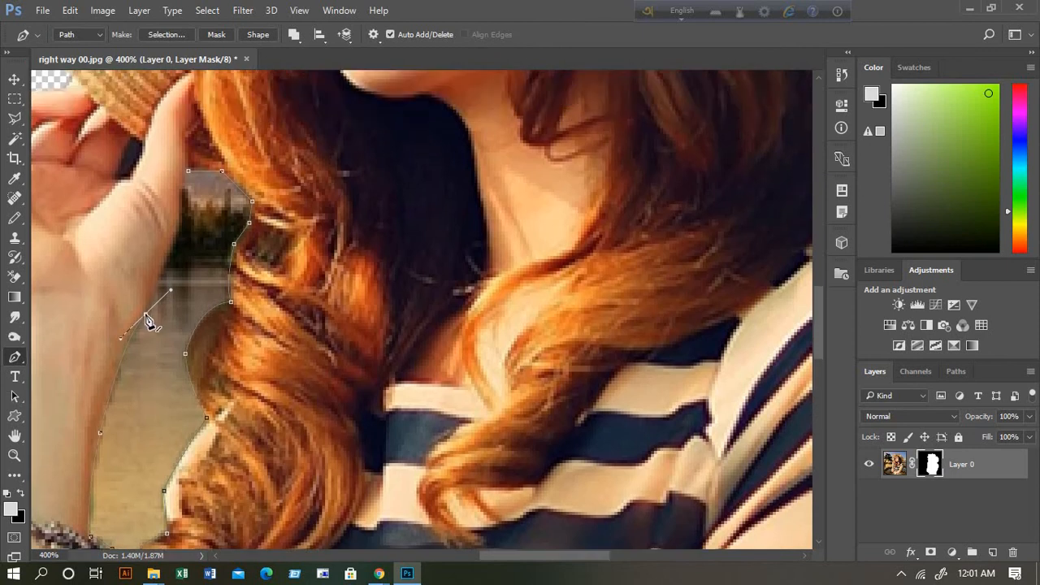
{"action": "left_click", "coordinate": [146, 315], "text": "alt"}
{"action": "left_click_drag", "start_coordinate": [179, 229], "coordinate": [185, 220]}
{"action": "scroll", "coordinate": [200, 267], "scroll_direction": "up", "scroll_amount": 1}
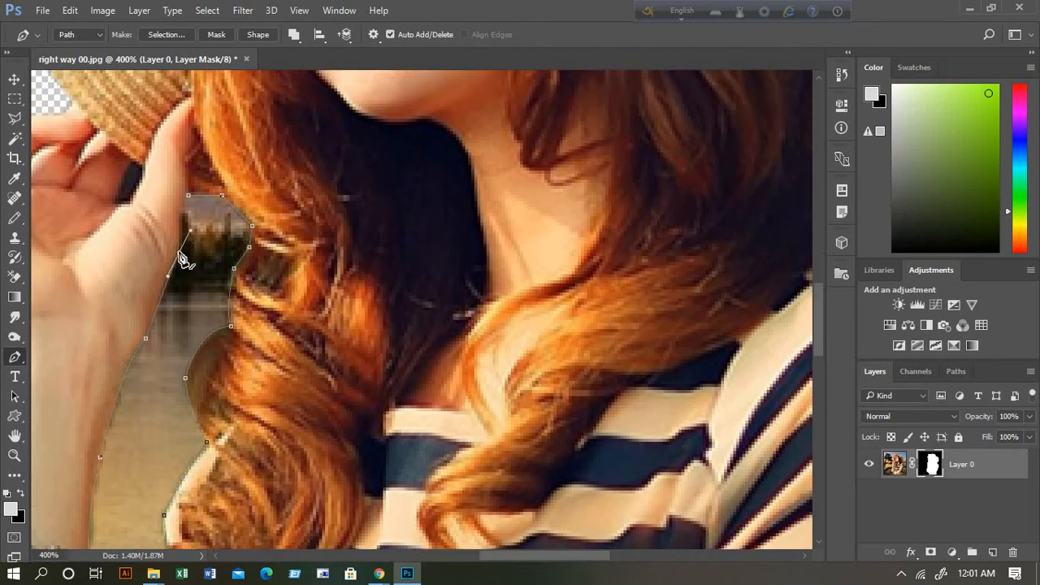
{"action": "left_click", "coordinate": [189, 196]}
{"action": "left_click_drag", "start_coordinate": [195, 196], "coordinate": [197, 197]}
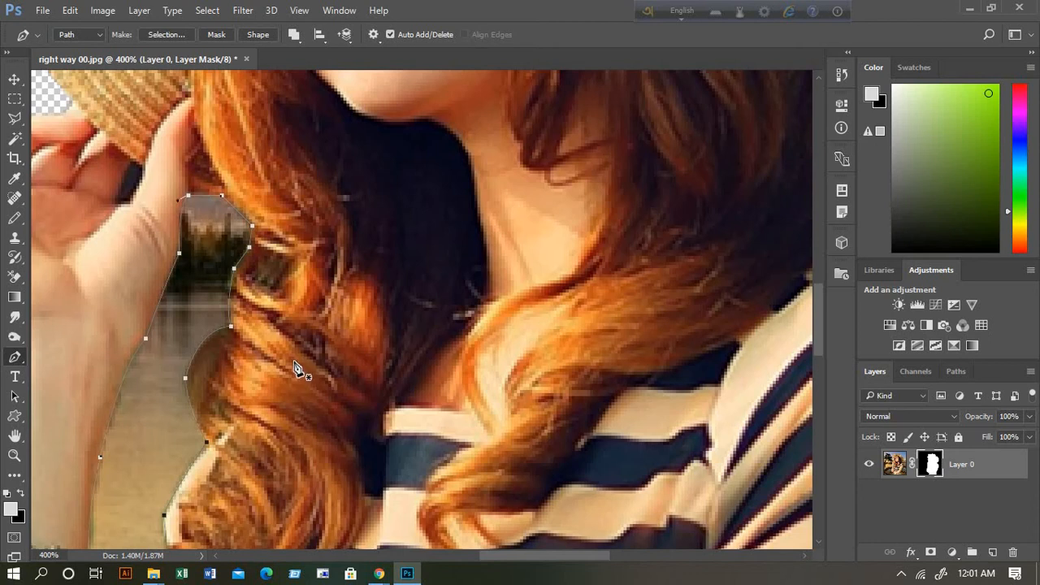
Convert the gap path to a new selection with 0-pixel feather and clear that area on the layer mask.
{"action": "scroll", "coordinate": [297, 370], "scroll_direction": "down", "scroll_amount": 1}
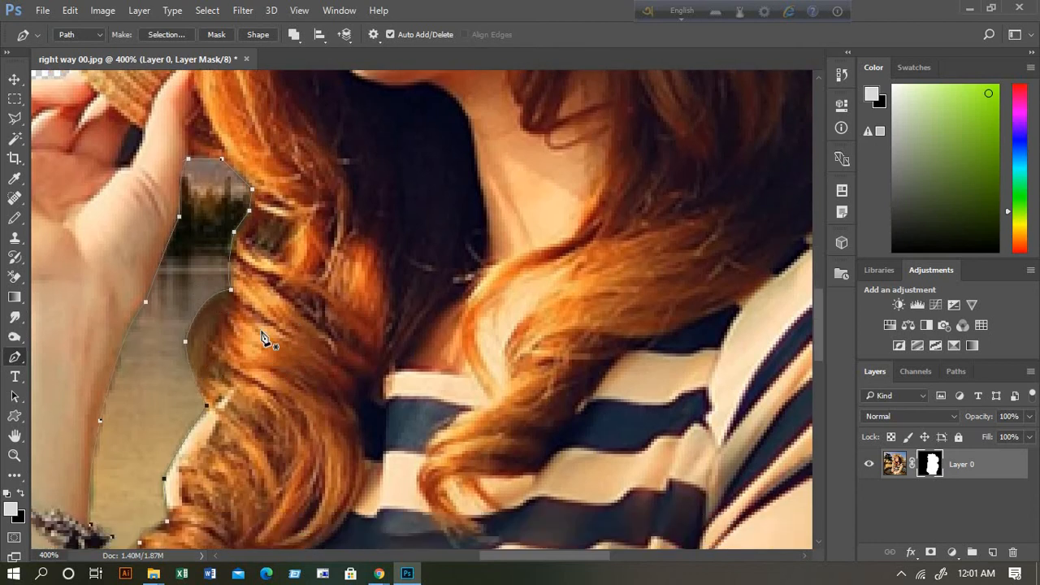
{"action": "scroll", "coordinate": [389, 259], "scroll_direction": "down", "scroll_amount": 1}
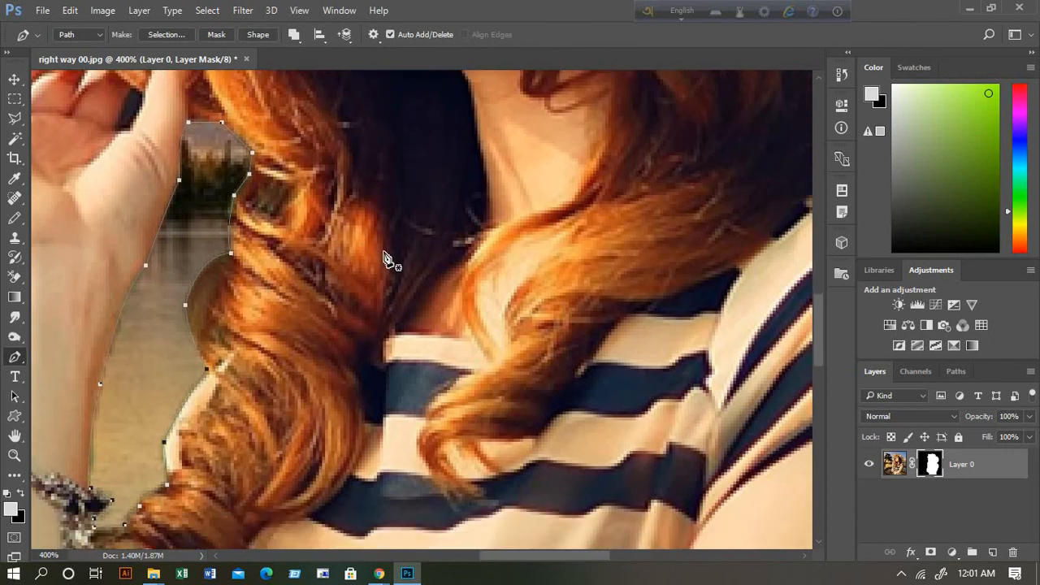
{"action": "key", "text": "ctrl+minus"}
{"action": "key", "text": "ctrl+minus"}
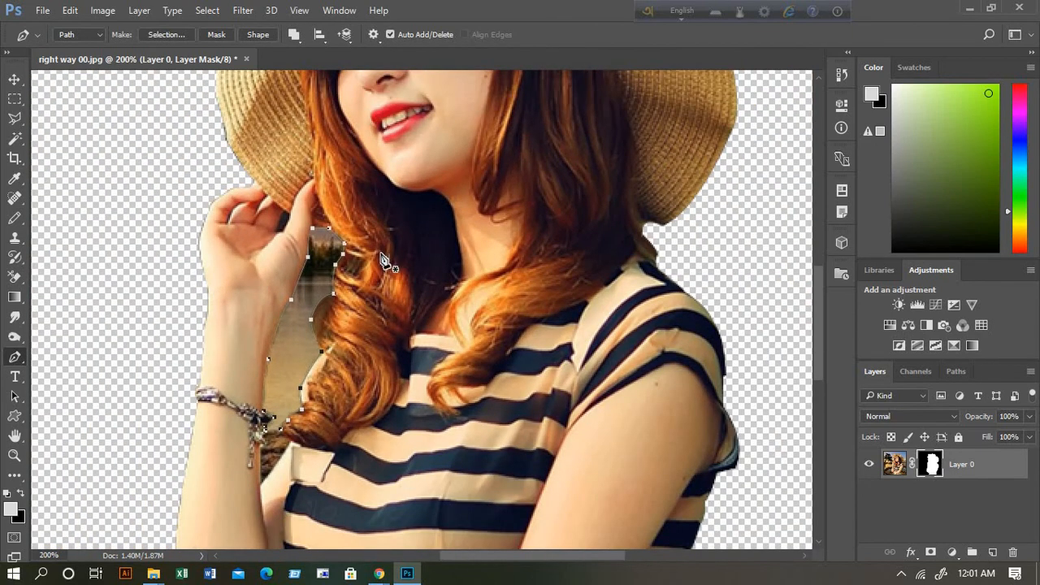
{"action": "scroll", "coordinate": [401, 281], "scroll_direction": "down", "scroll_amount": 1}
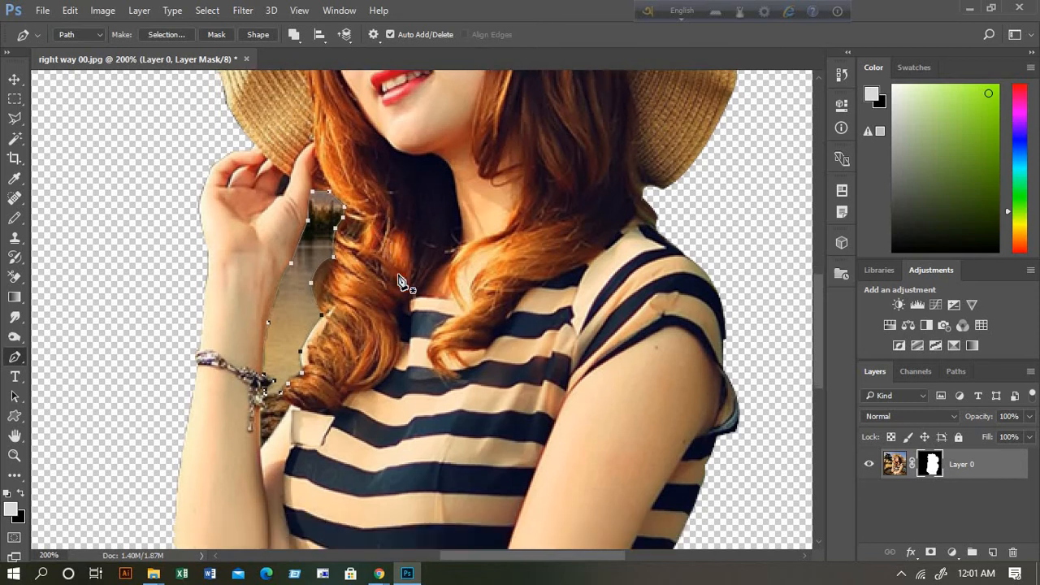
{"action": "right_click", "coordinate": [325, 243]}
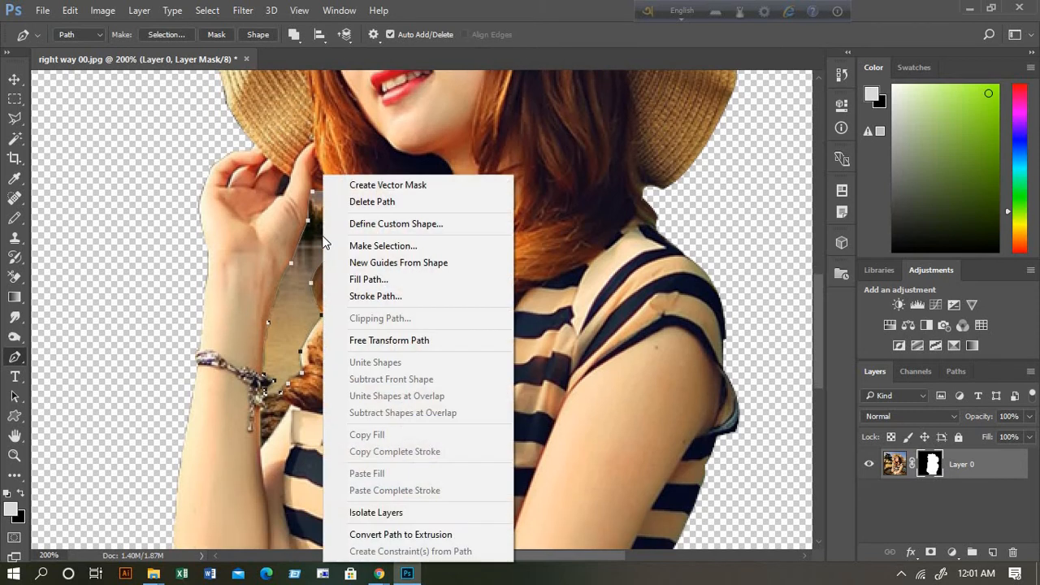
{"action": "left_click", "coordinate": [373, 247]}
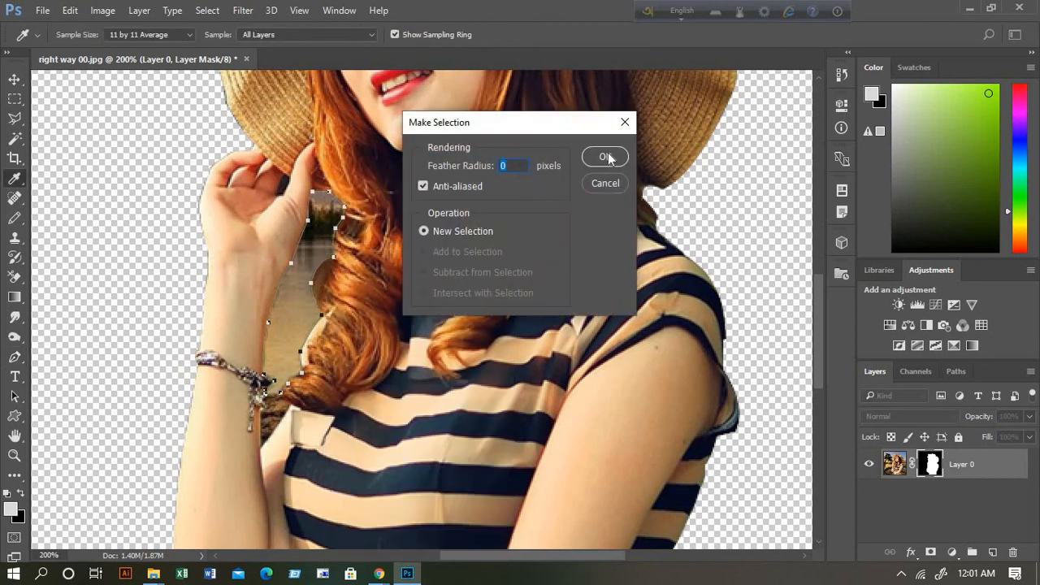
{"action": "left_click", "coordinate": [609, 157]}
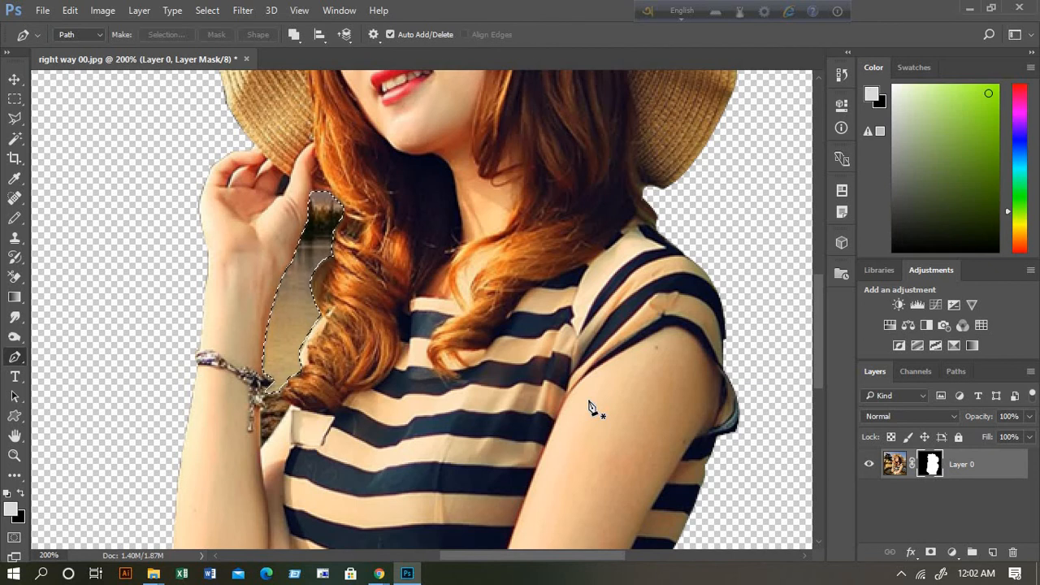
{"action": "key", "text": "Delete"}
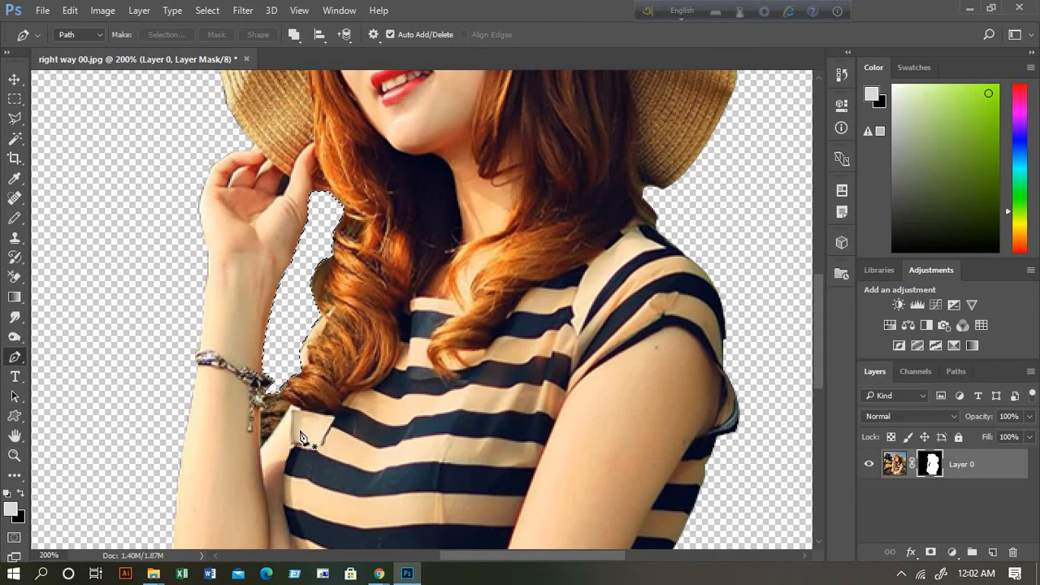
Trace the small background gap enclosed by the bracelet, the lowest curl and the upper arm with a closed Pen tool path.
{"action": "scroll", "coordinate": [479, 406], "scroll_direction": "down", "scroll_amount": 1}
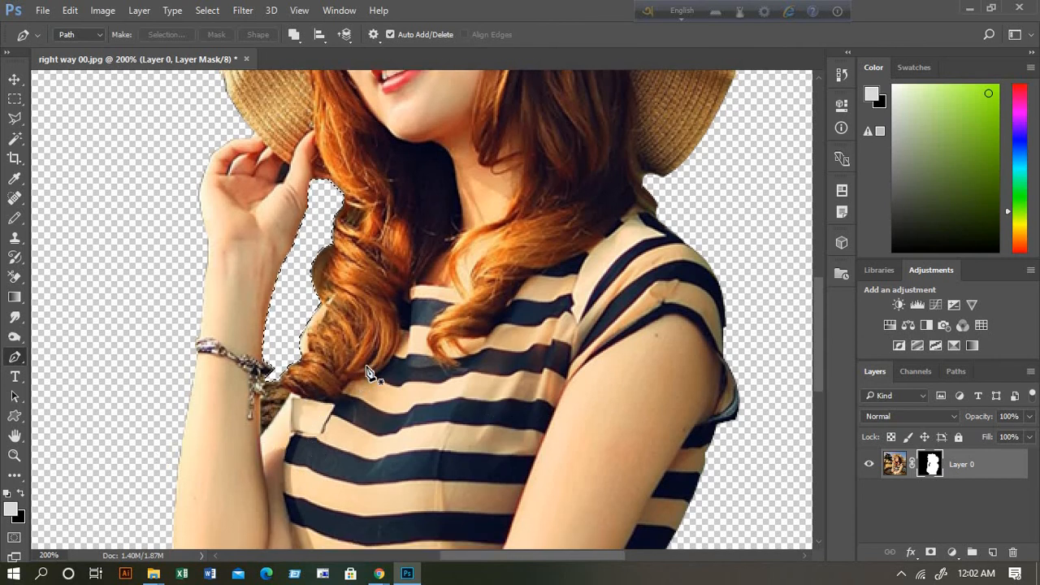
{"action": "scroll", "coordinate": [367, 374], "scroll_direction": "down", "scroll_amount": 3}
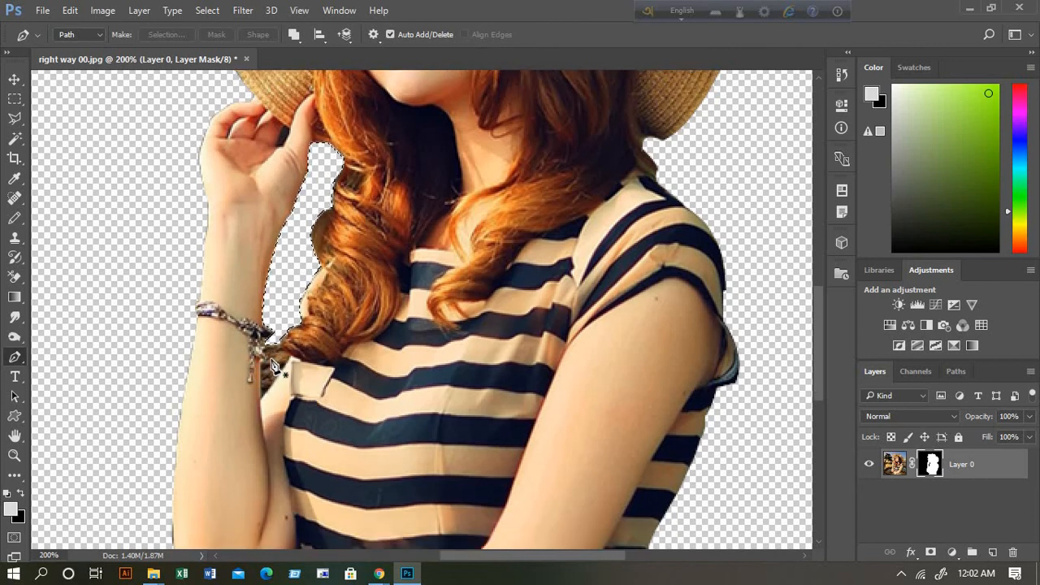
{"action": "right_click", "coordinate": [15, 358]}
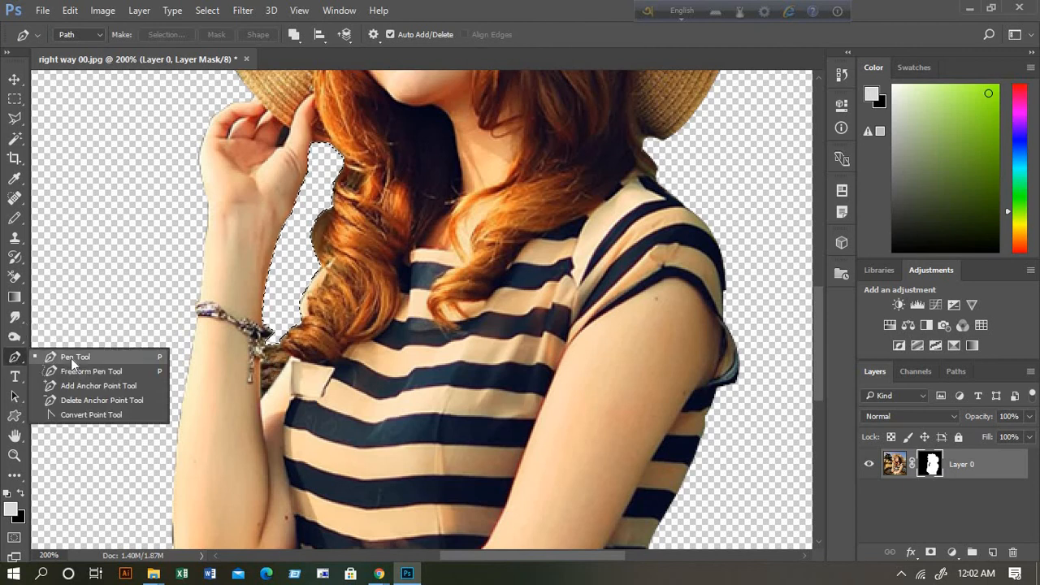
{"action": "left_click", "coordinate": [71, 358]}
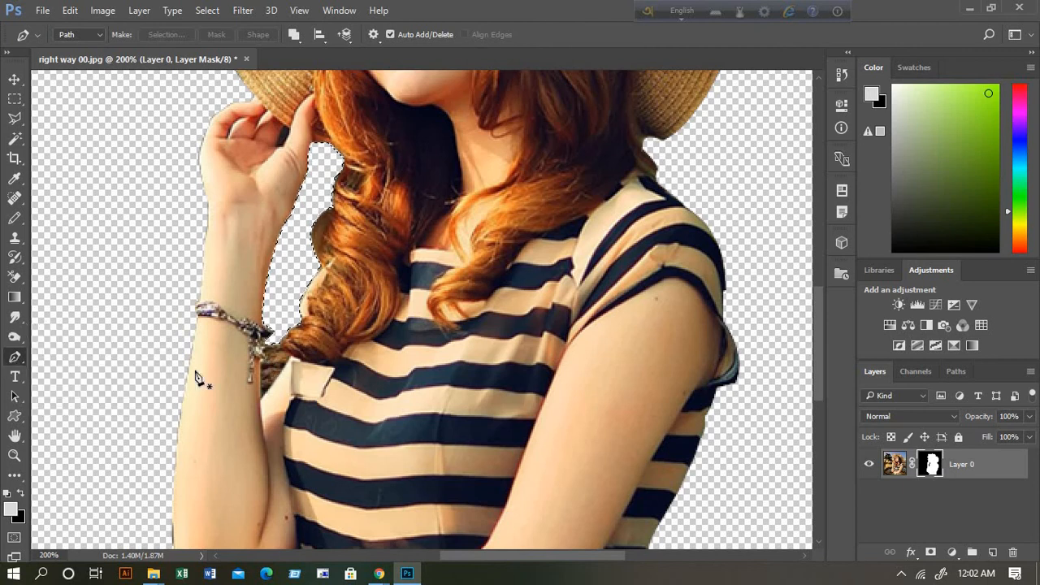
{"action": "left_click", "coordinate": [264, 345]}
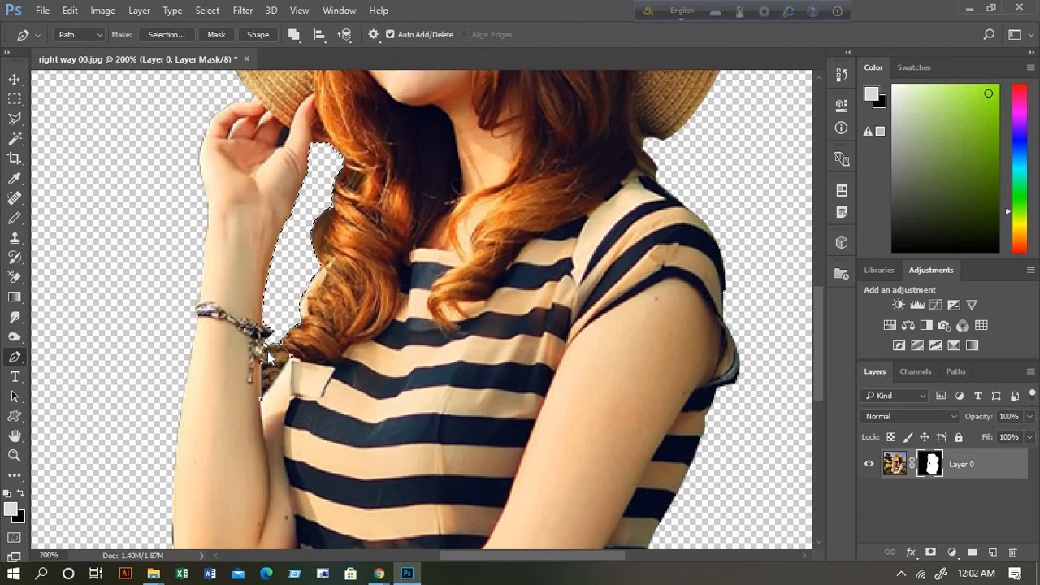
Convert the small gap path to a new selection with 0-pixel feather and clear that area on the layer mask.
{"action": "right_click", "coordinate": [271, 357]}
{"action": "left_click", "coordinate": [345, 245]}
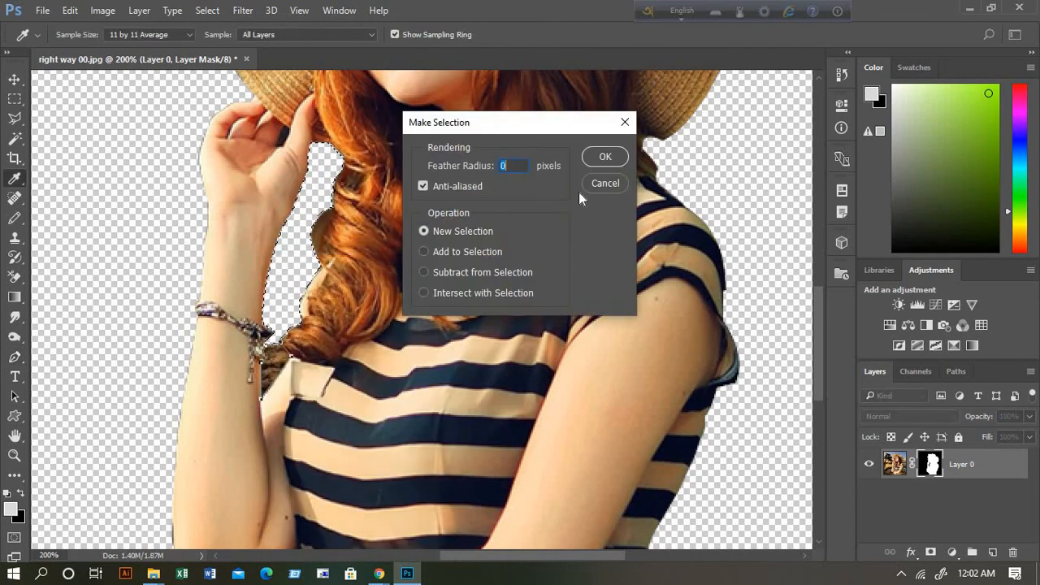
{"action": "left_click", "coordinate": [611, 157]}
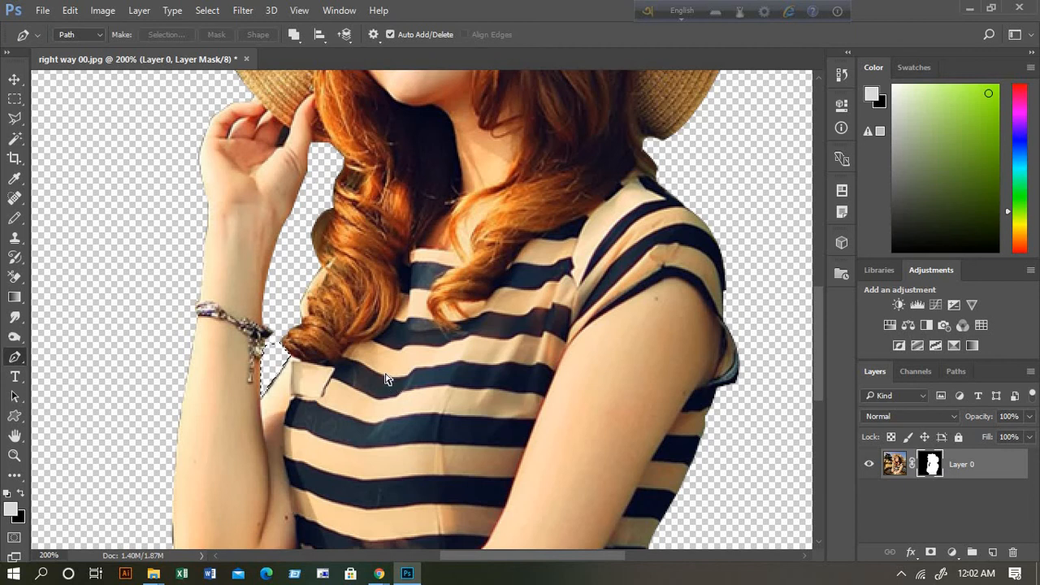
Add a Solid Color fill layer to the cutout document.
{"action": "scroll", "coordinate": [232, 430], "scroll_direction": "up", "scroll_amount": 3}
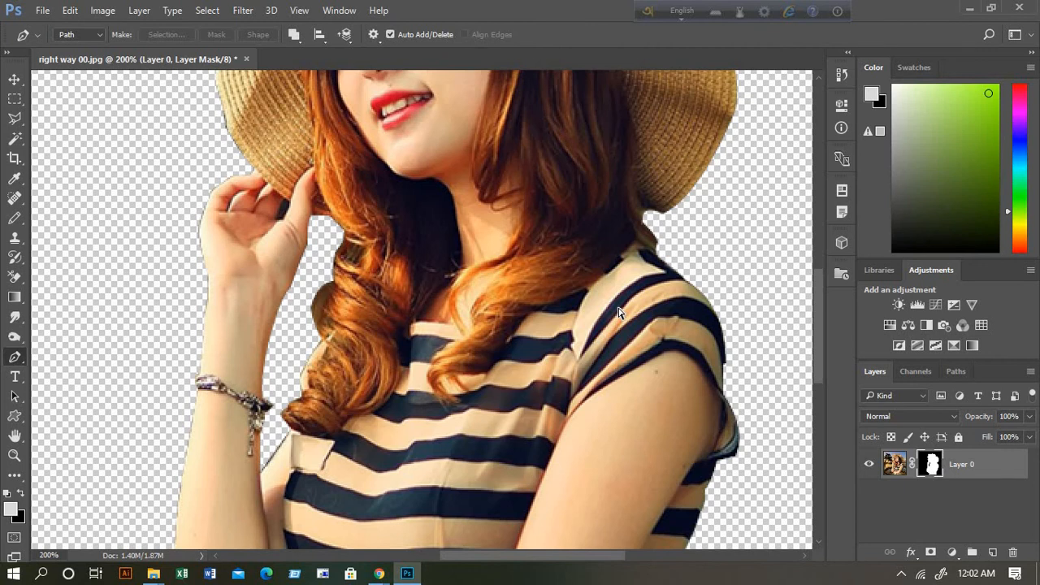
{"action": "key", "text": "ctrl+minus"}
{"action": "key", "text": "ctrl+minus"}
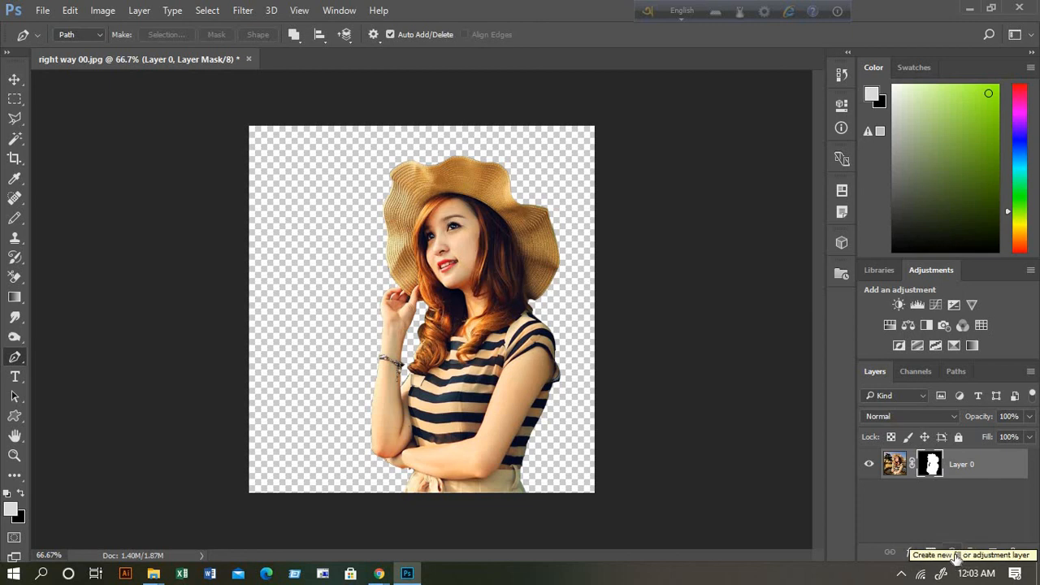
{"action": "left_click", "coordinate": [956, 557]}
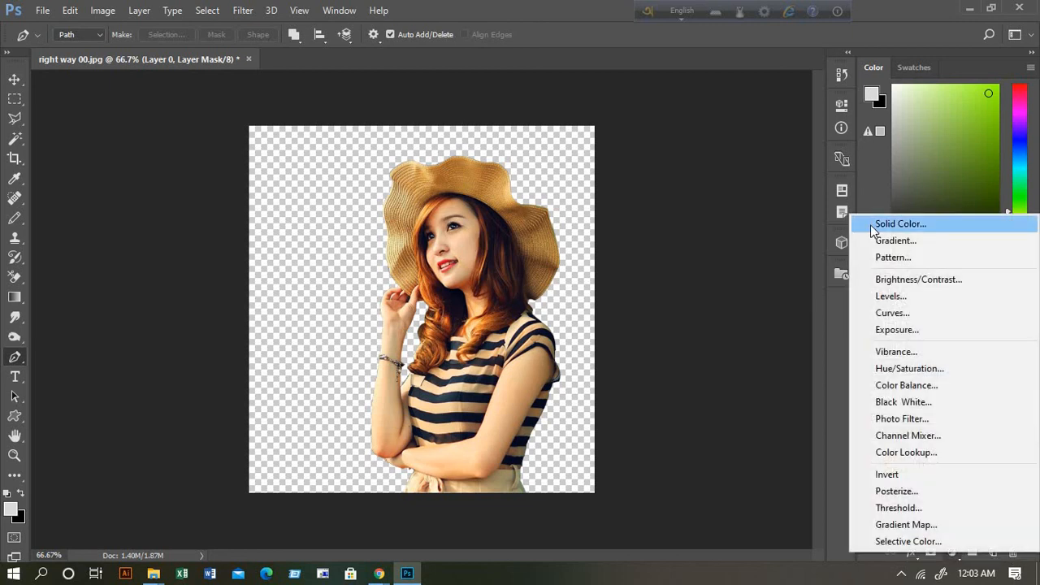
{"action": "left_click", "coordinate": [924, 224]}
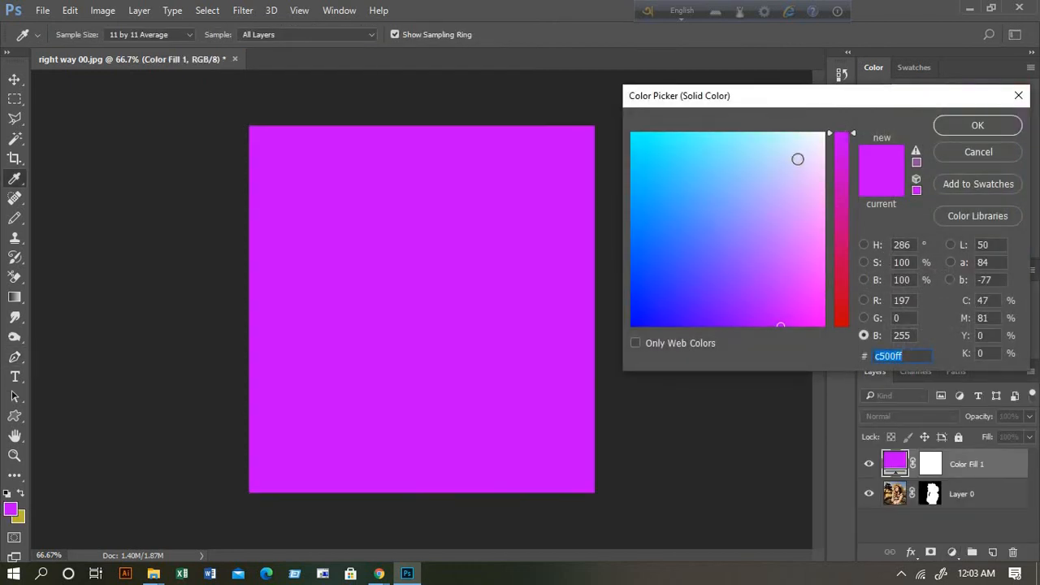
Try several fill colours for the new layer, including green #4fa171, dark blue #1f1871, bright green #2bf018 and yellow #e8cf18.
{"action": "mouse_move", "coordinate": [850, 136]}
{"action": "left_mouse_down"}
{"action": "mouse_move", "coordinate": [843, 324]}
{"action": "mouse_move", "coordinate": [833, 153]}
{"action": "mouse_move", "coordinate": [837, 241]}
{"action": "left_mouse_up"}
{"action": "left_click_drag", "start_coordinate": [767, 169], "coordinate": [690, 204]}
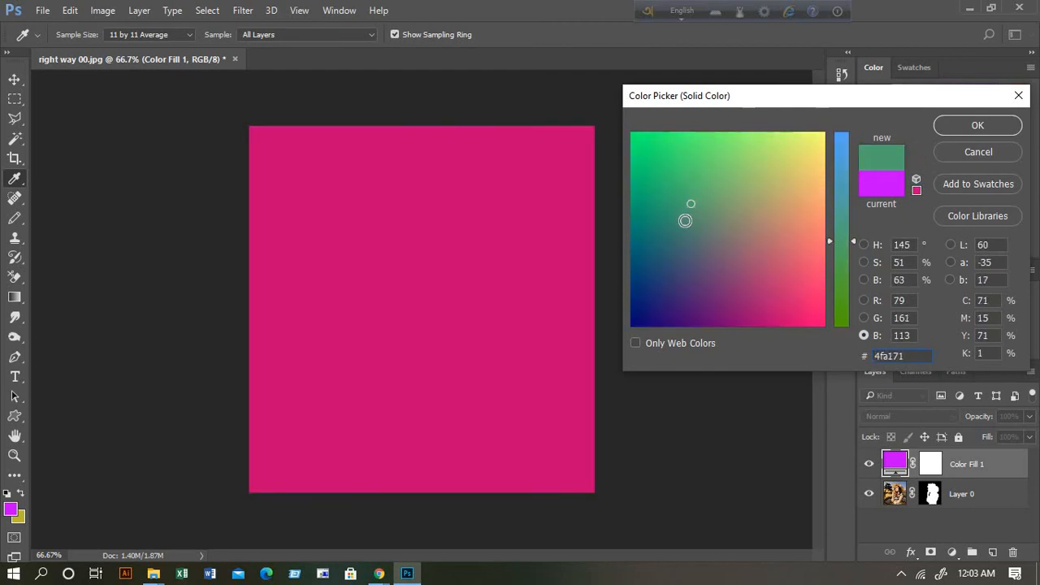
{"action": "left_click", "coordinate": [654, 308]}
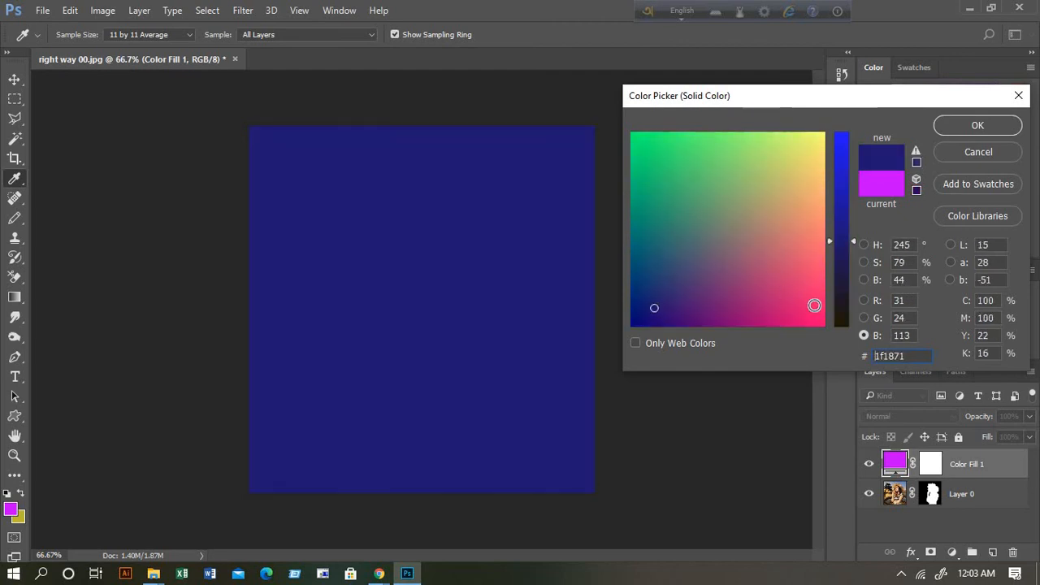
{"action": "left_click", "coordinate": [815, 305]}
{"action": "left_click_drag", "start_coordinate": [855, 245], "coordinate": [843, 308]}
{"action": "left_click", "coordinate": [779, 309]}
{"action": "left_click", "coordinate": [664, 144]}
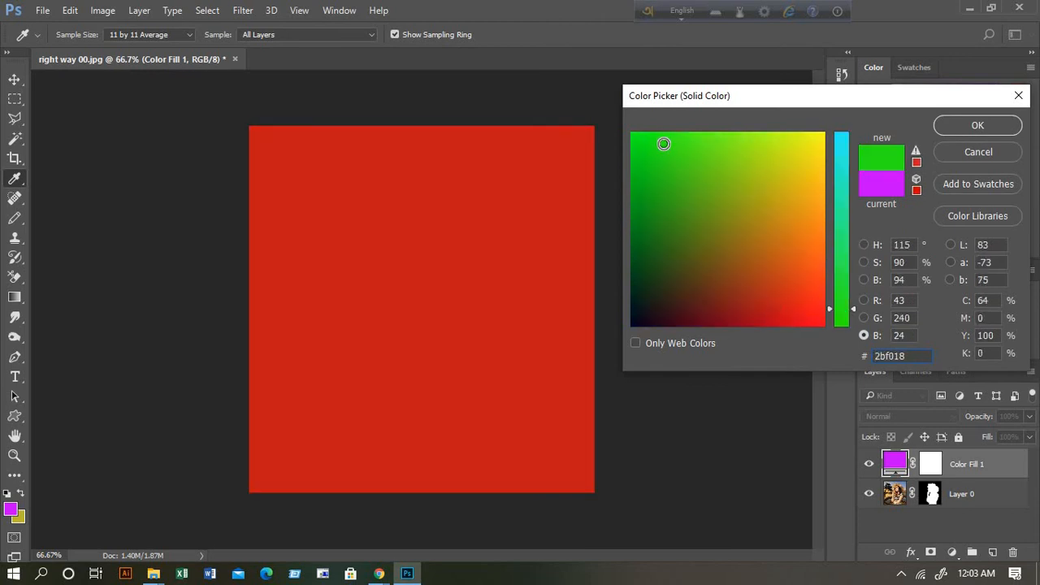
{"action": "left_click", "coordinate": [808, 173]}
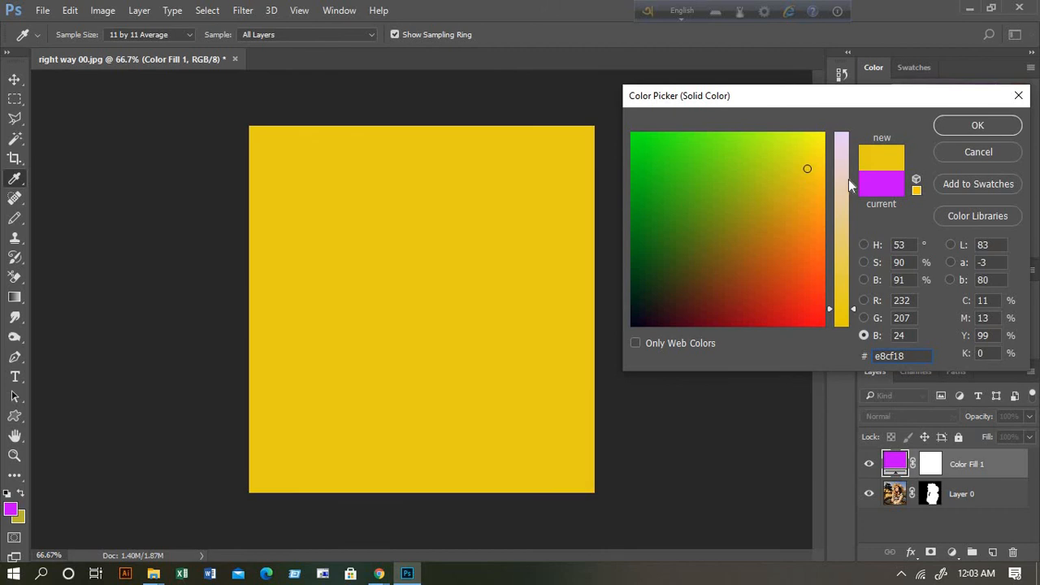
Set the fill colour to red #e2100c and move the masked photo layer above the fill layer.
{"action": "left_click_drag", "start_coordinate": [852, 308], "coordinate": [851, 316]}
{"action": "left_click", "coordinate": [803, 314]}
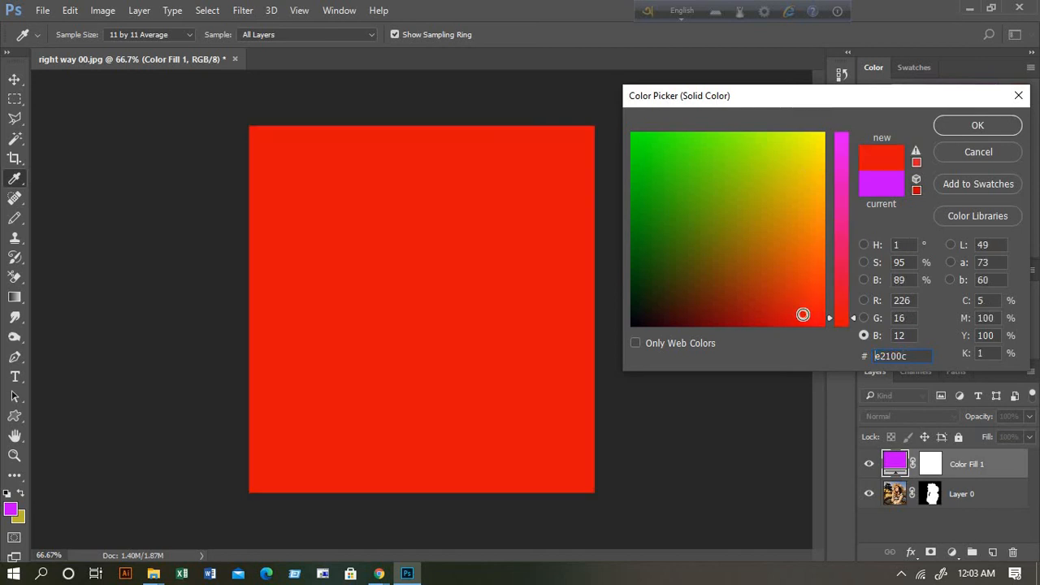
{"action": "left_click", "coordinate": [962, 126]}
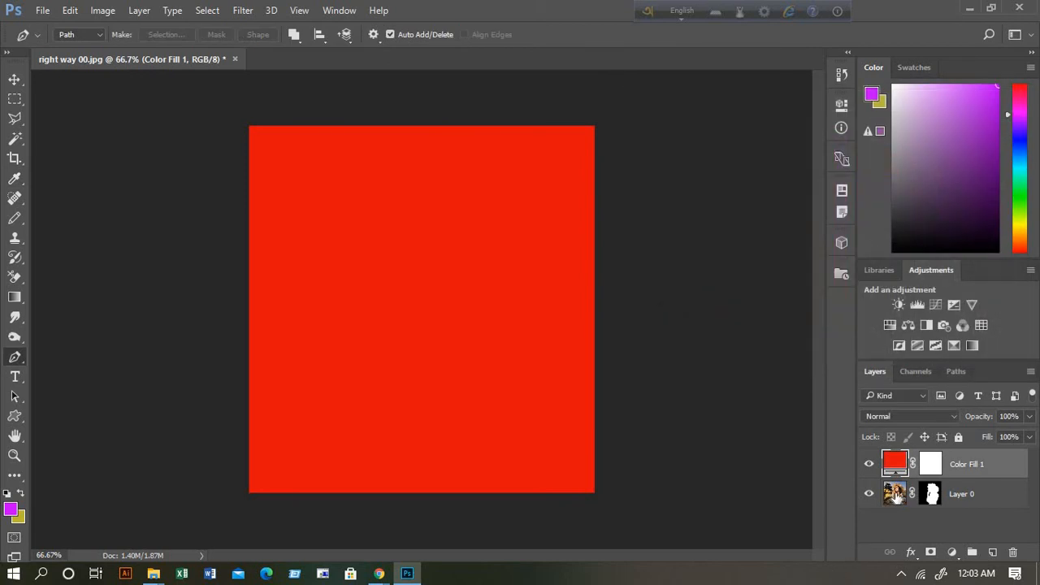
{"action": "left_click_drag", "start_coordinate": [895, 498], "coordinate": [892, 452]}
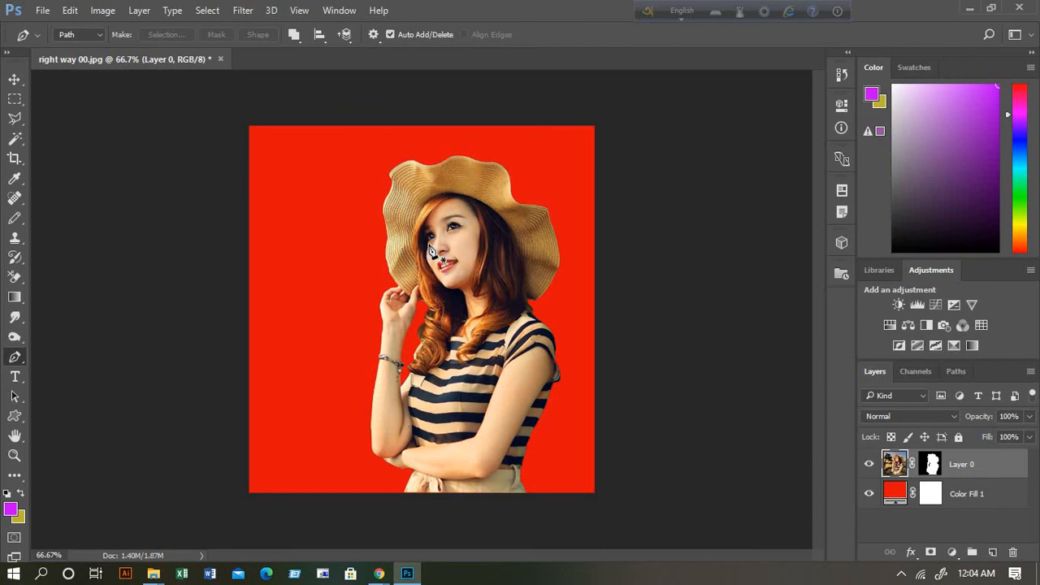
{"action": "left_click", "coordinate": [38, 12]}
{"action": "left_click", "coordinate": [45, 41]}
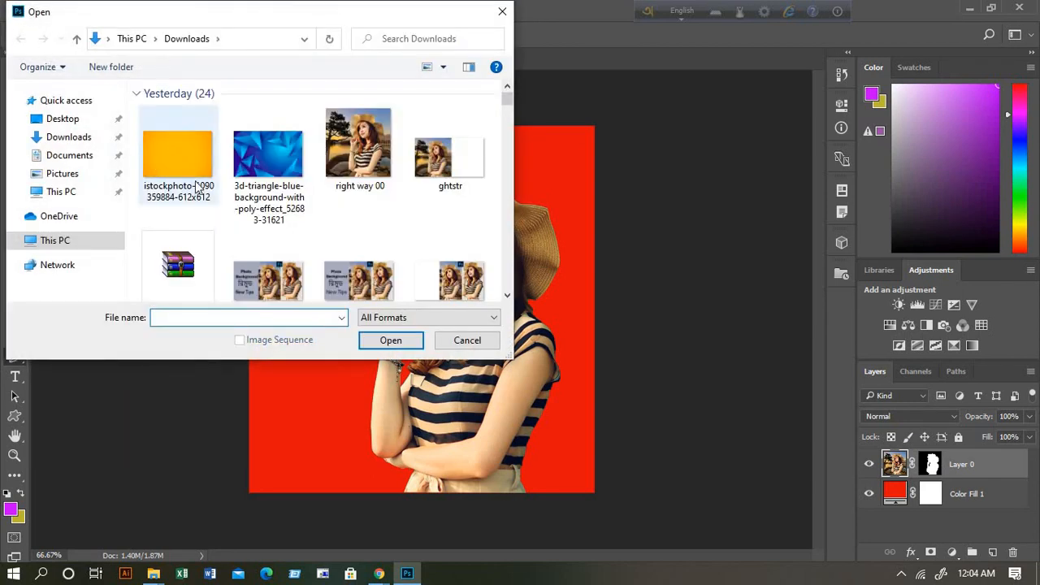
{"action": "left_click", "coordinate": [189, 151]}
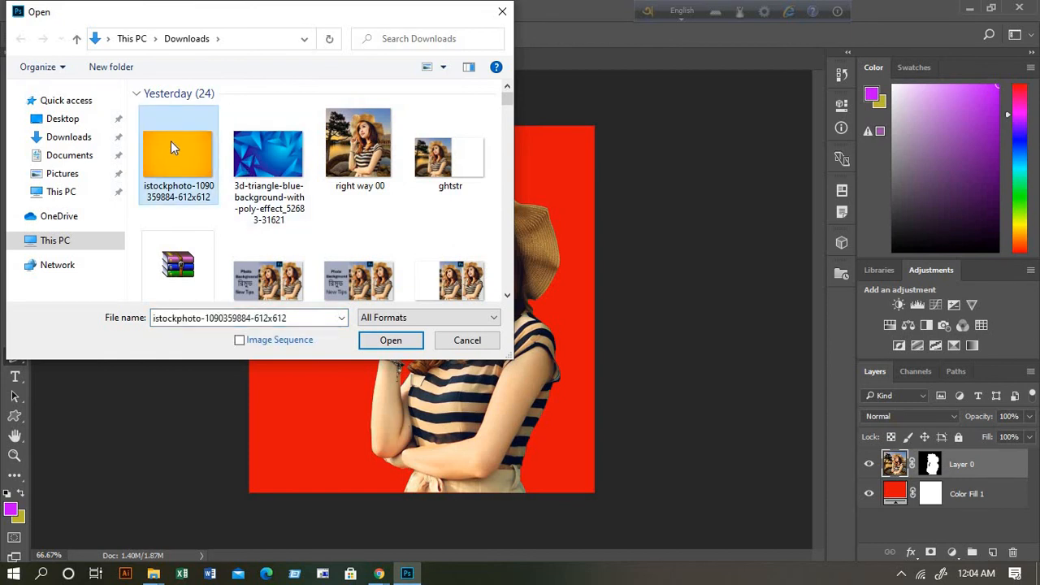
{"action": "left_click", "coordinate": [394, 341]}
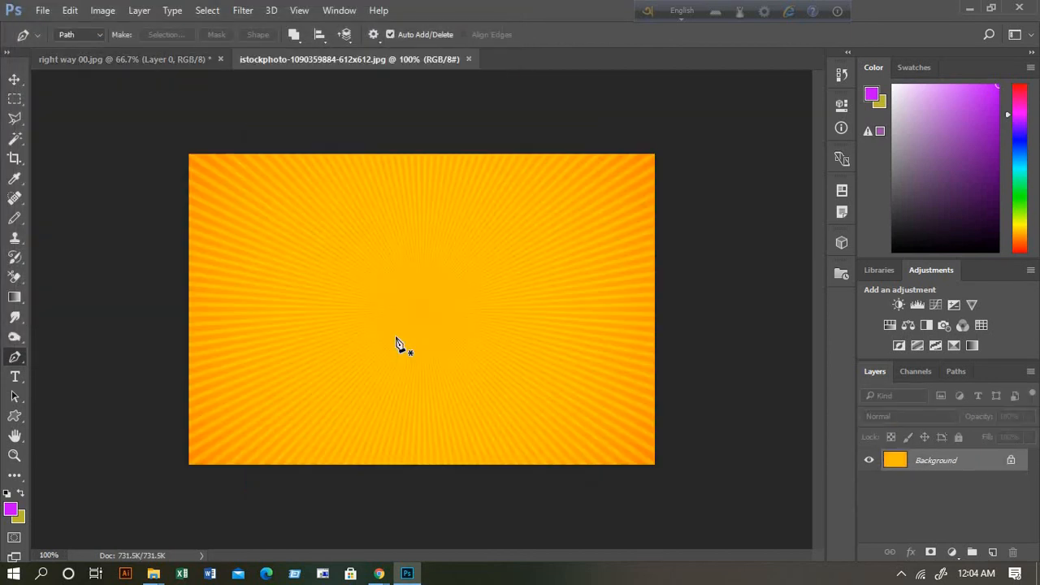
Copy the masked woman layer from right way 00.jpg into the orange sunburst document with the Move tool.
{"action": "left_click", "coordinate": [158, 58]}
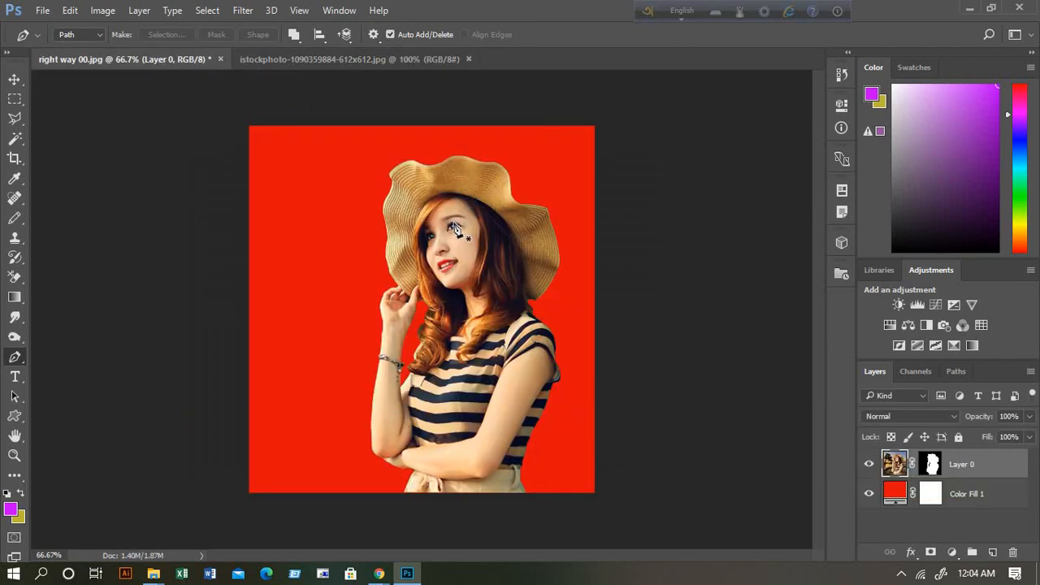
{"action": "left_click", "coordinate": [323, 60]}
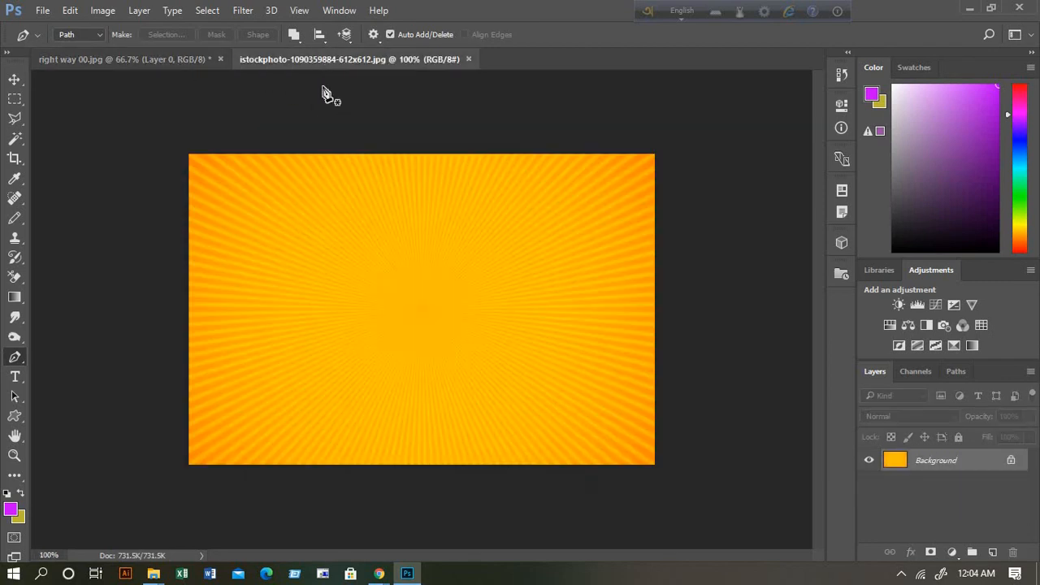
{"action": "left_click", "coordinate": [137, 58]}
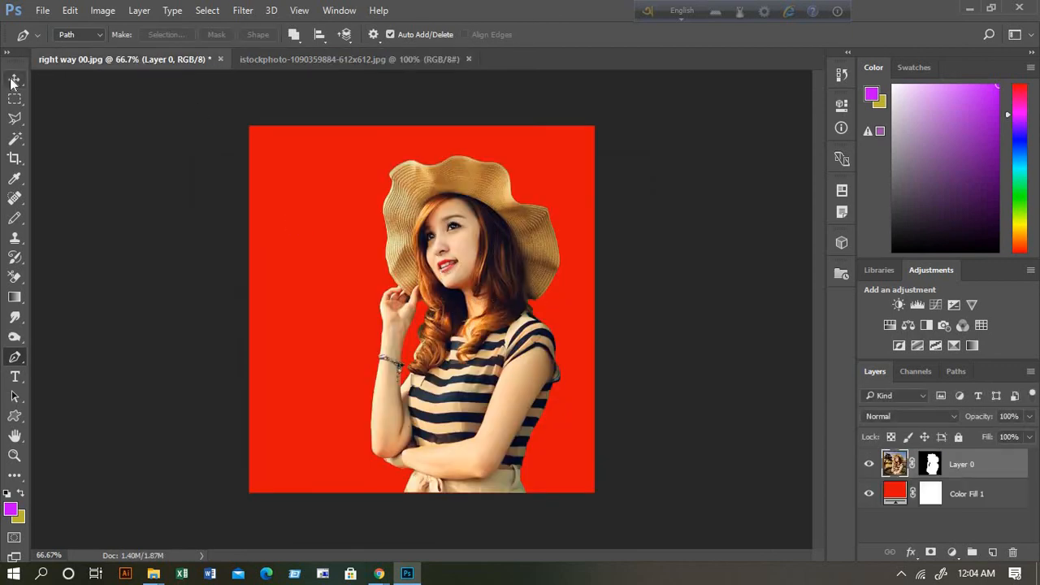
{"action": "left_click_drag", "start_coordinate": [12, 81], "coordinate": [77, 81]}
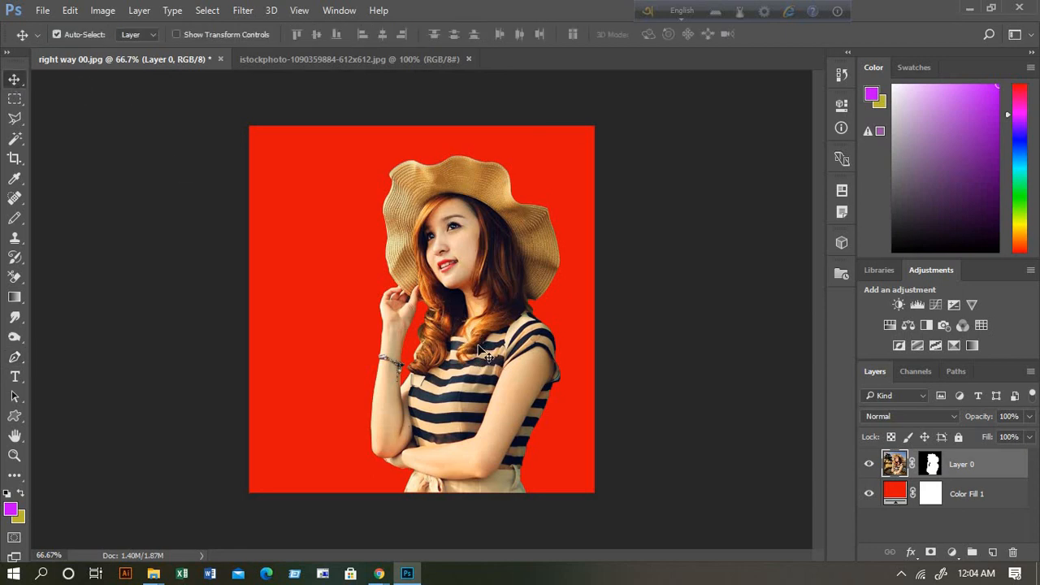
{"action": "left_click_drag", "start_coordinate": [478, 345], "coordinate": [456, 343]}
{"action": "mouse_move", "coordinate": [454, 306]}
{"action": "left_mouse_down"}
{"action": "mouse_move", "coordinate": [295, 131]}
{"action": "mouse_move", "coordinate": [257, 54]}
{"action": "mouse_move", "coordinate": [170, 46]}
{"action": "mouse_move", "coordinate": [292, 52]}
{"action": "mouse_move", "coordinate": [378, 180]}
{"action": "mouse_move", "coordinate": [397, 313]}
{"action": "mouse_move", "coordinate": [445, 321]}
{"action": "left_mouse_up"}
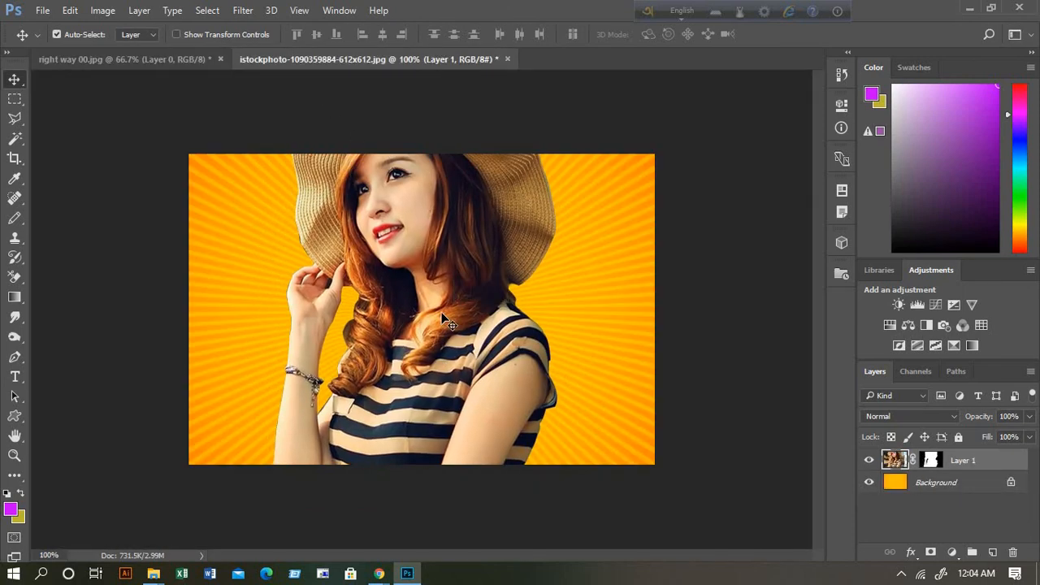
Free-transform the woman layer down to about 61% and reposition it so her hat and crossed arm fit on the sunburst.
{"action": "key", "text": "ctrl"}
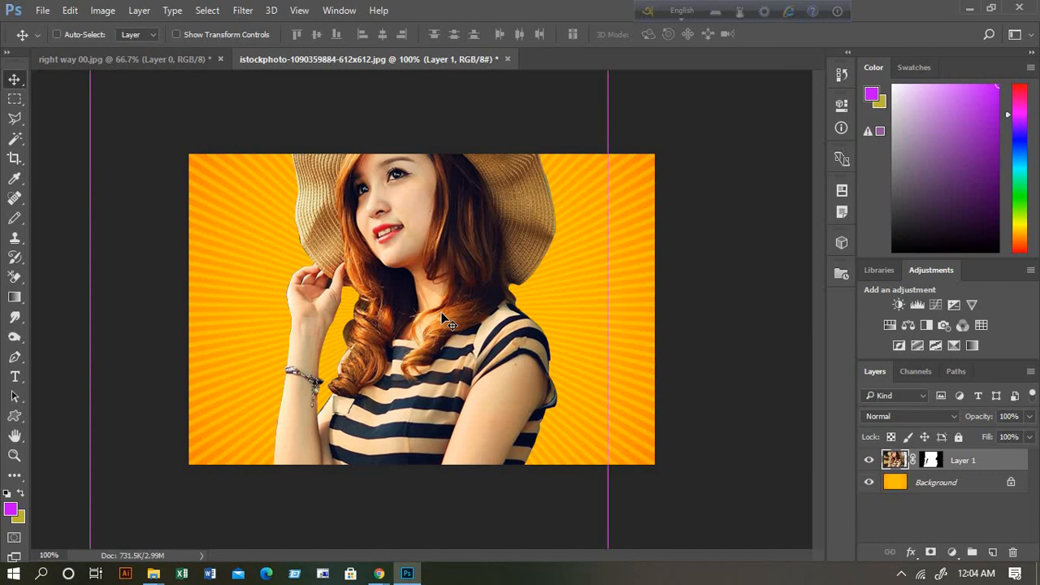
{"action": "key", "text": "ctrl+t"}
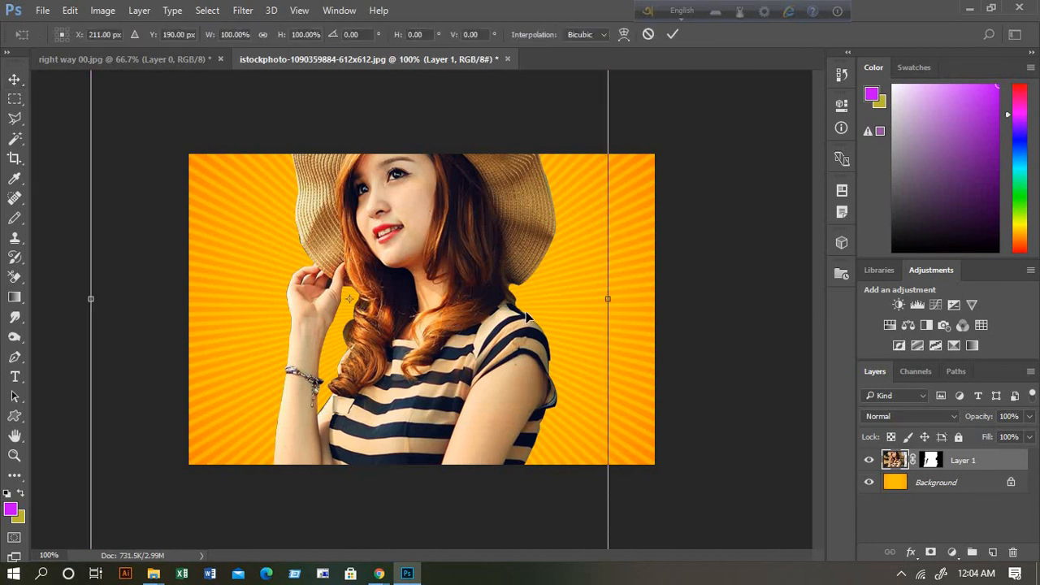
{"action": "key", "text": "ctrl+minus"}
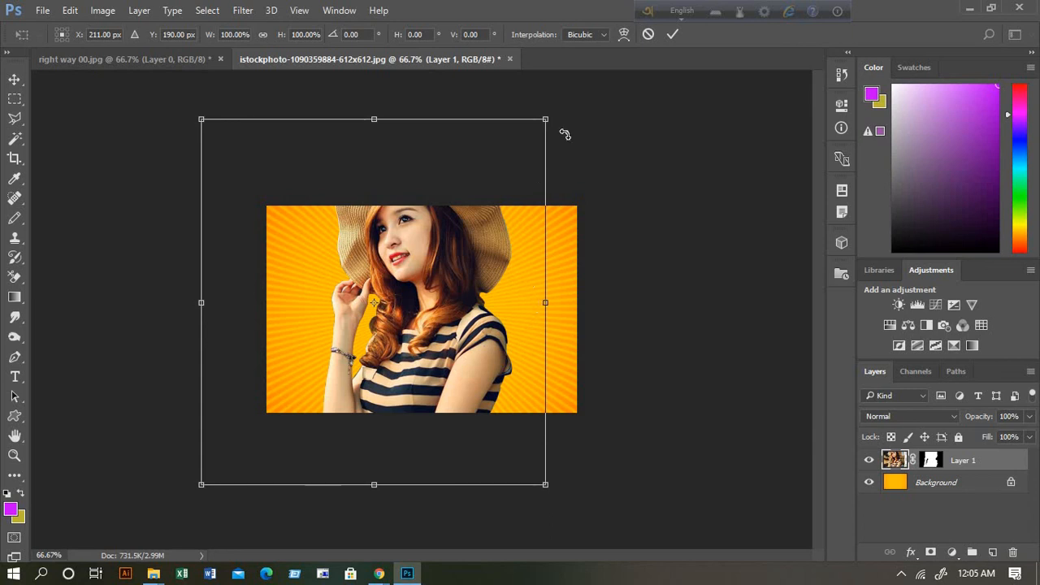
{"action": "left_click_drag", "start_coordinate": [544, 120], "coordinate": [537, 309]}
{"action": "left_click_drag", "start_coordinate": [323, 341], "coordinate": [425, 257]}
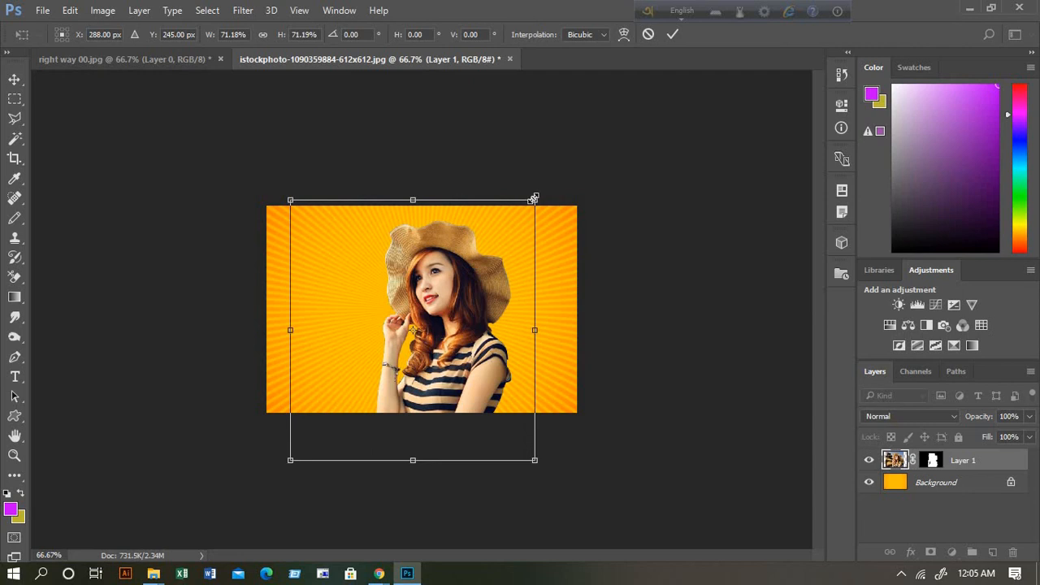
{"action": "left_click_drag", "start_coordinate": [521, 213], "coordinate": [488, 247]}
{"action": "left_click_drag", "start_coordinate": [434, 334], "coordinate": [434, 308]}
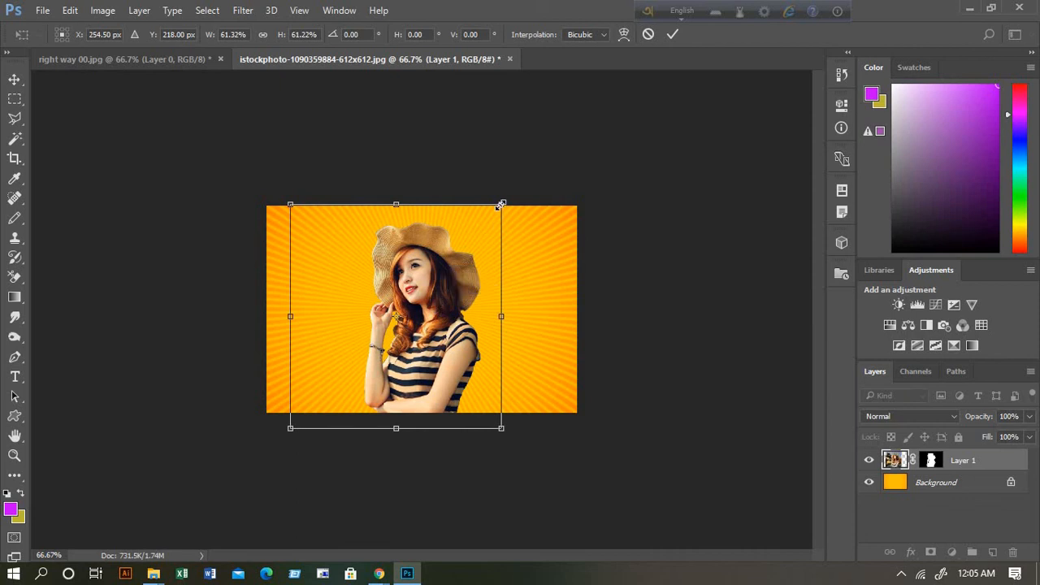
Scale the woman layer to about 56.7%, align it with the sunburst's lower edge, apply the transform and shift her slightly right.
{"action": "left_click_drag", "start_coordinate": [501, 205], "coordinate": [481, 228]}
{"action": "left_click_drag", "start_coordinate": [442, 302], "coordinate": [447, 295]}
{"action": "left_click_drag", "start_coordinate": [493, 213], "coordinate": [501, 205]}
{"action": "mouse_move", "coordinate": [459, 269]}
{"action": "left_mouse_down"}
{"action": "mouse_move", "coordinate": [450, 270]}
{"action": "mouse_move", "coordinate": [458, 282]}
{"action": "left_mouse_up"}
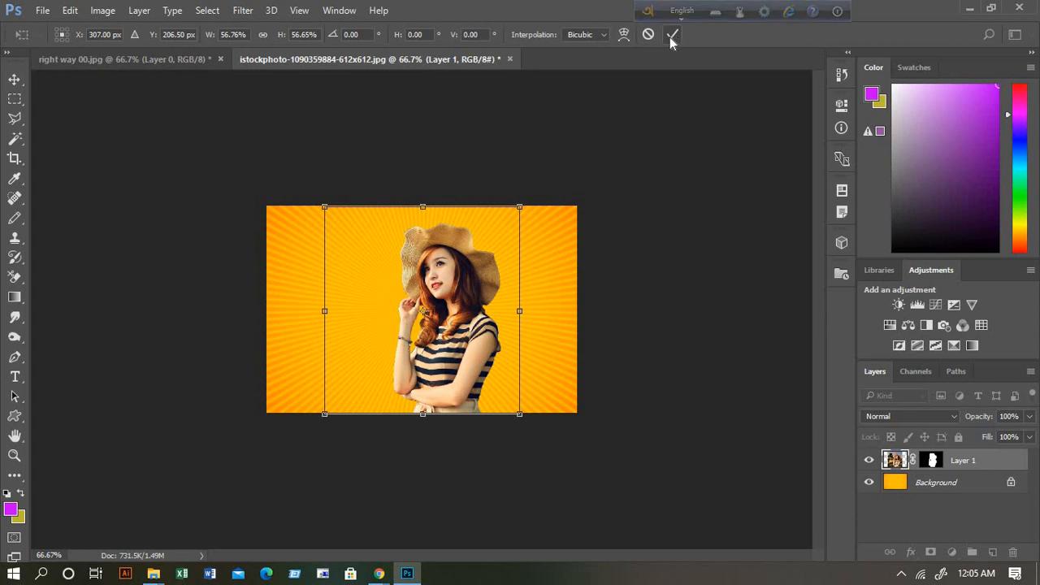
{"action": "left_click", "coordinate": [673, 36]}
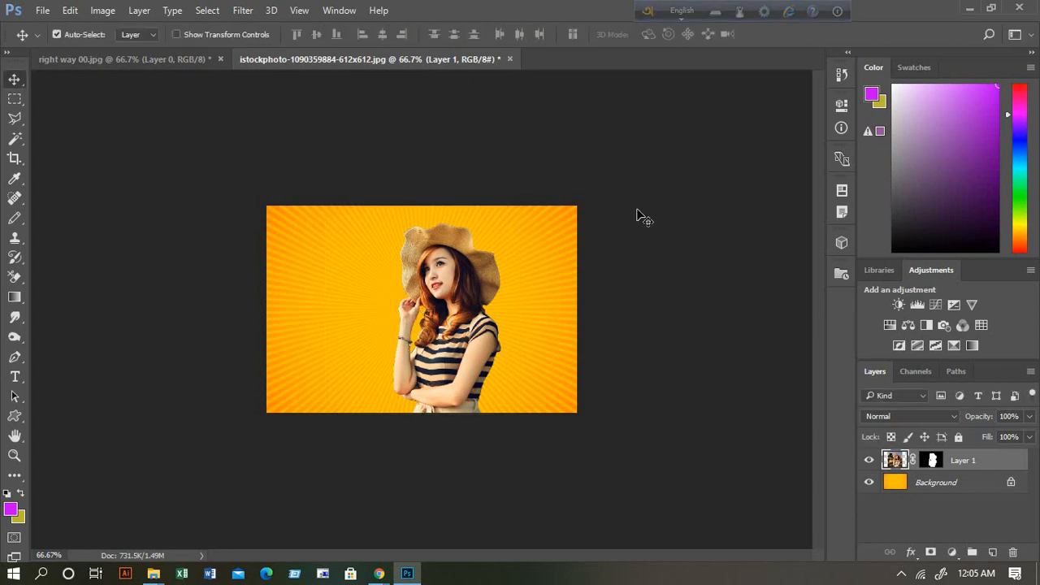
{"action": "left_click_drag", "start_coordinate": [431, 286], "coordinate": [462, 295]}
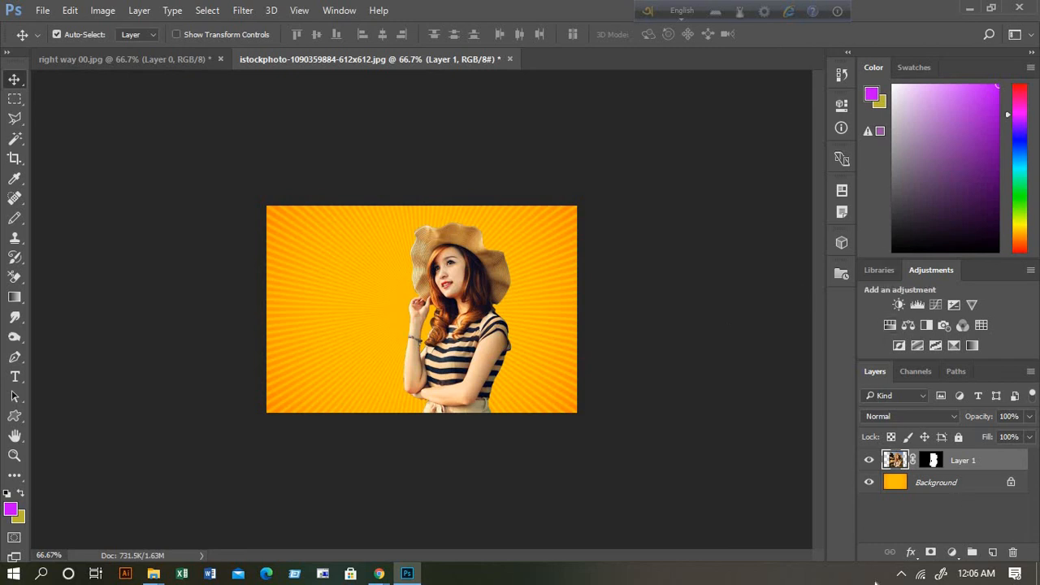
{"action": "left_click", "coordinate": [901, 573]}
{"action": "left_click", "coordinate": [900, 574]}
{"action": "left_click", "coordinate": [900, 574]}
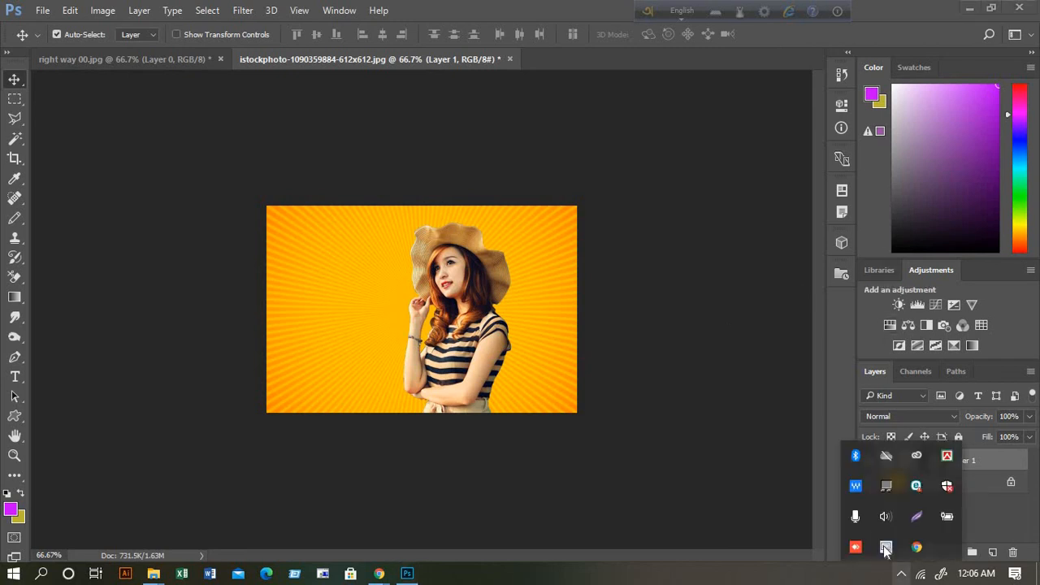